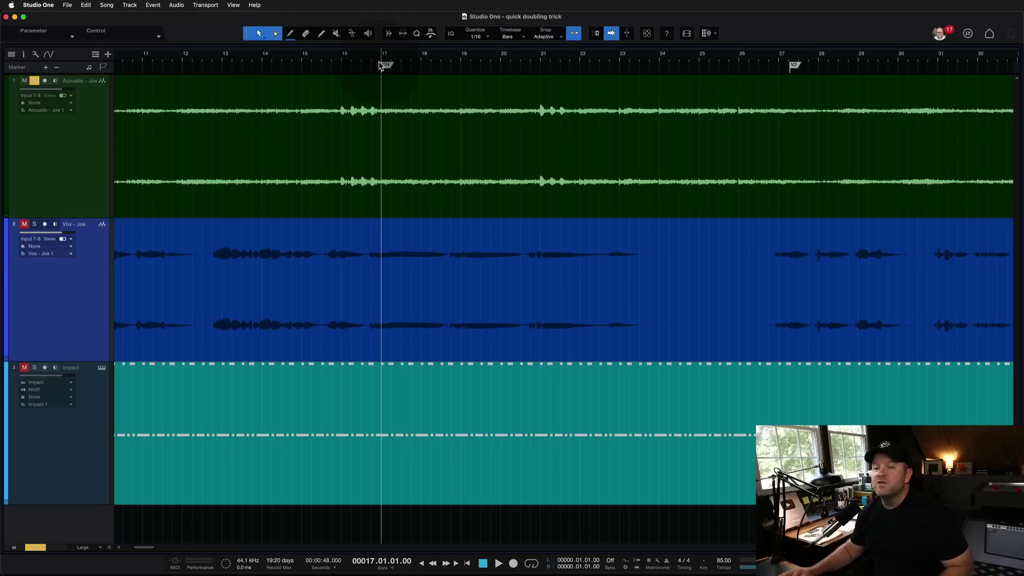
Clear the Vox and Impact tracks from the arrangement and play the acoustic track from the CH marker at bar 17
click(88, 413)
right_click(88, 412)
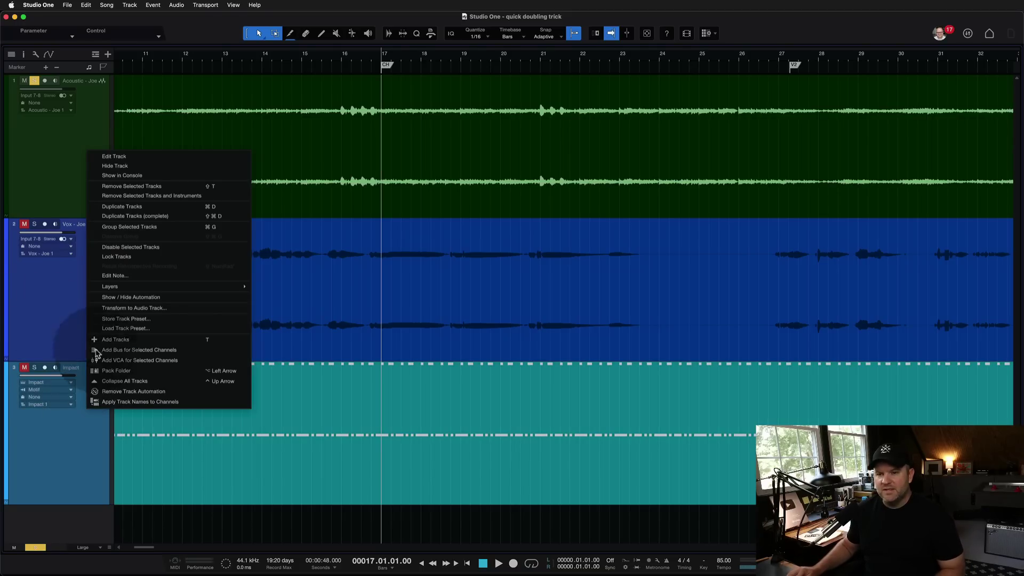
click(80, 157)
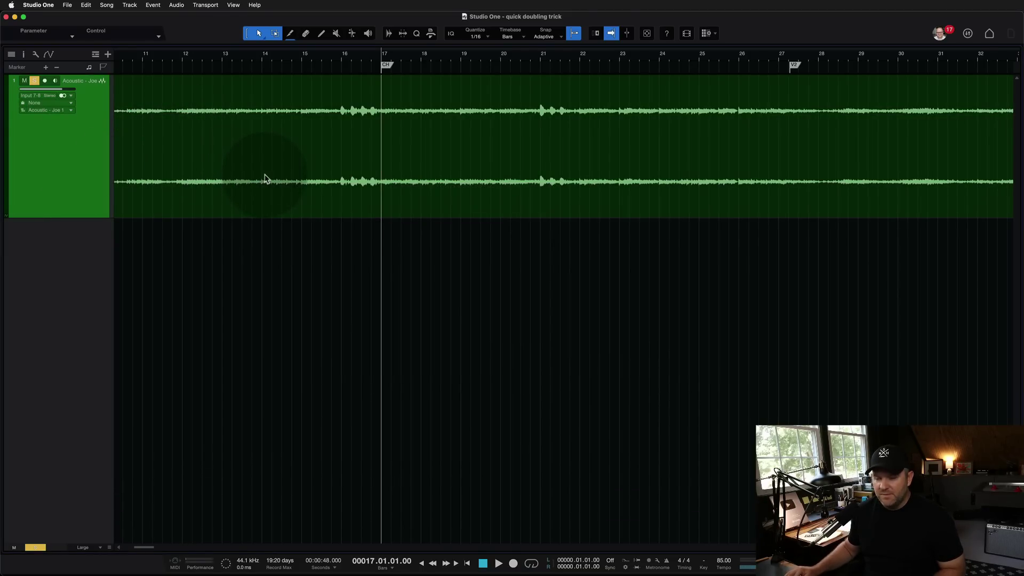
scroll(397, 91, up, 5)
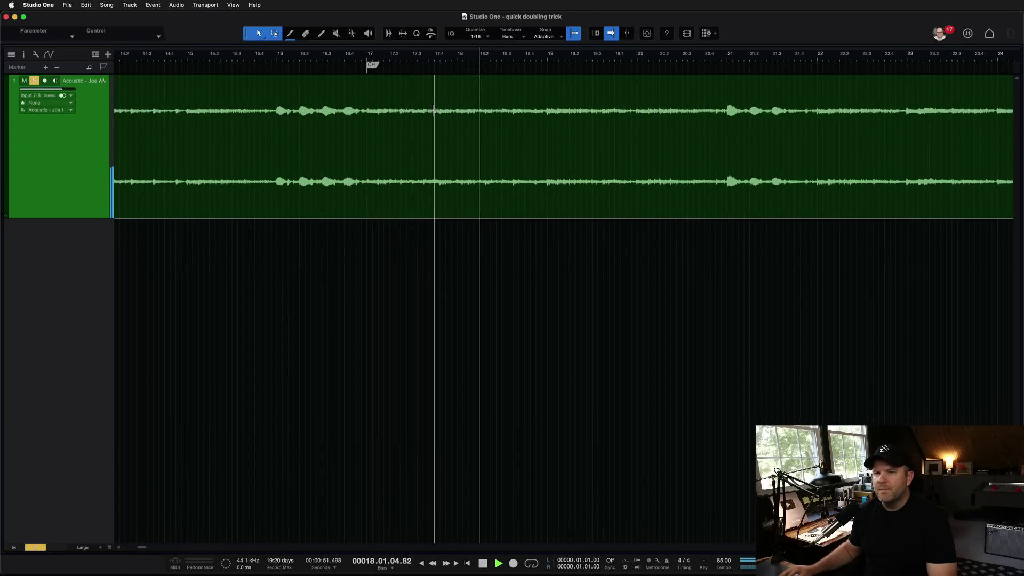
key(space)
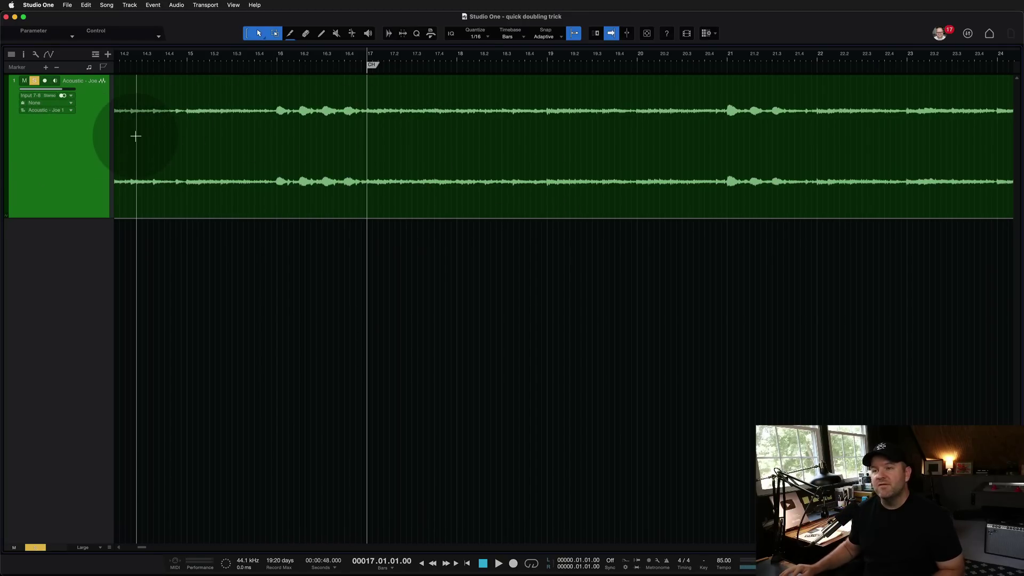
Duplicate the acoustic track complete with its audio, and pan the original hard left and the copy hard right
right_click(79, 167)
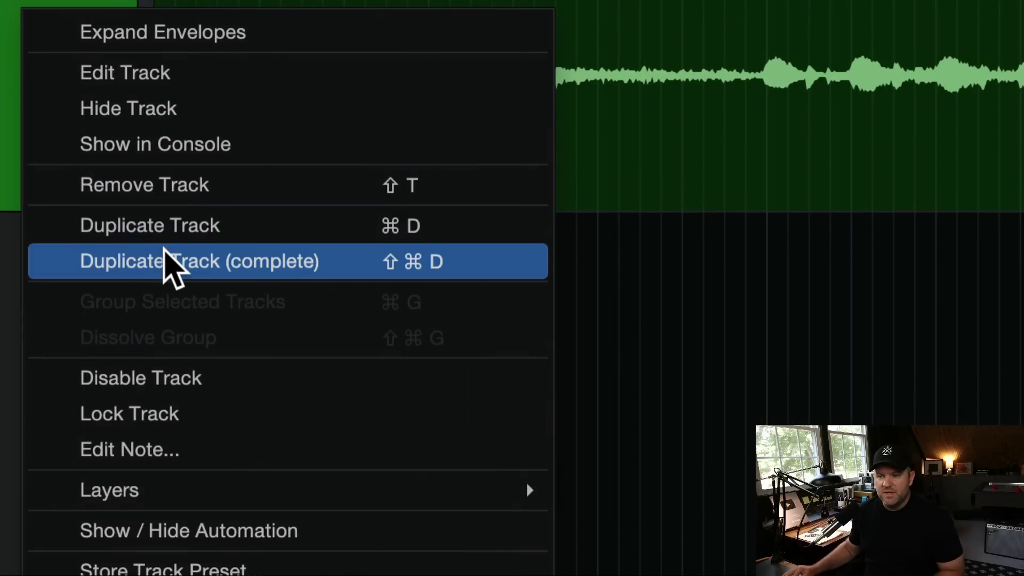
click(118, 231)
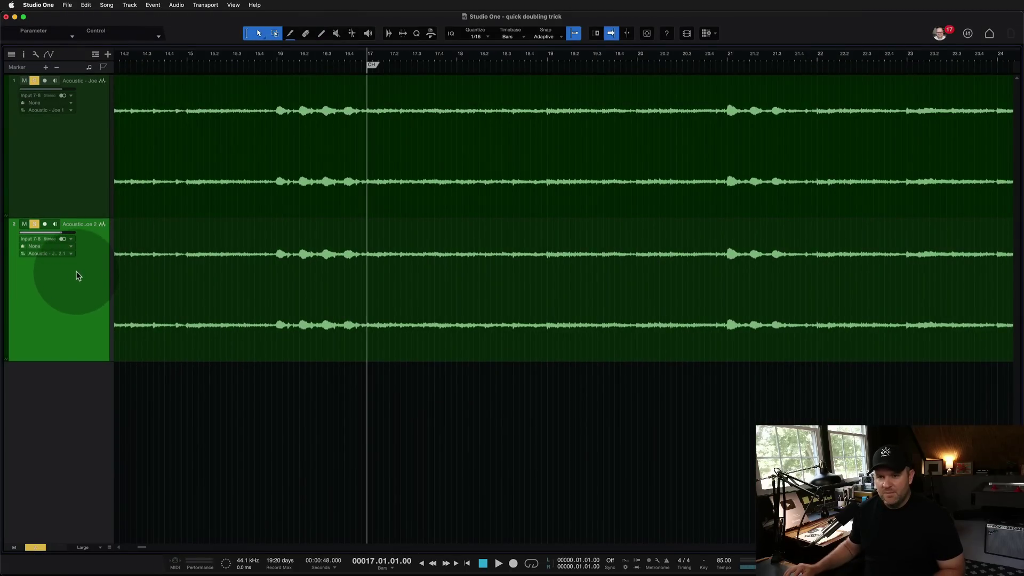
click(95, 159)
key(F3)
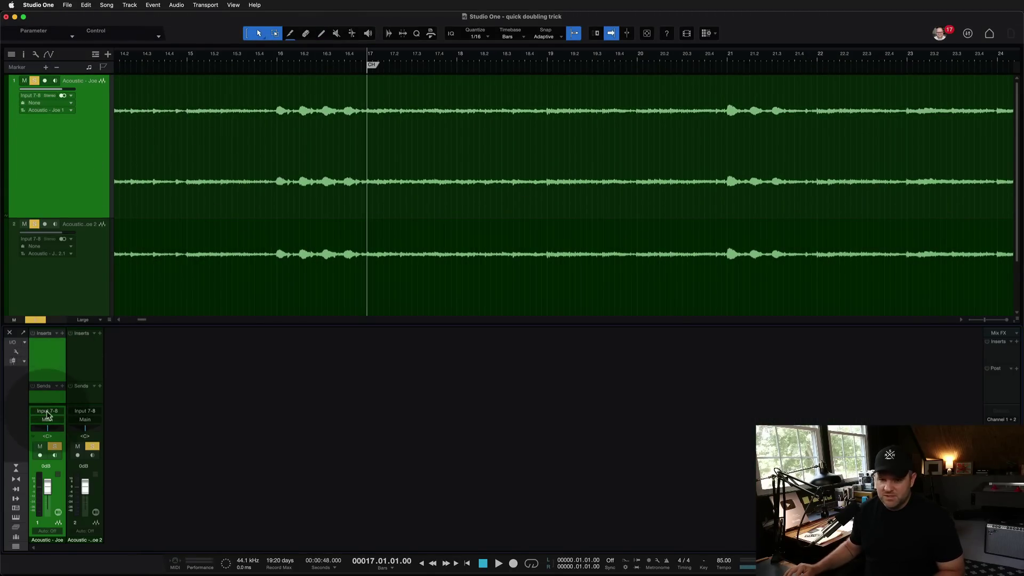
drag(43, 430, 1, 430)
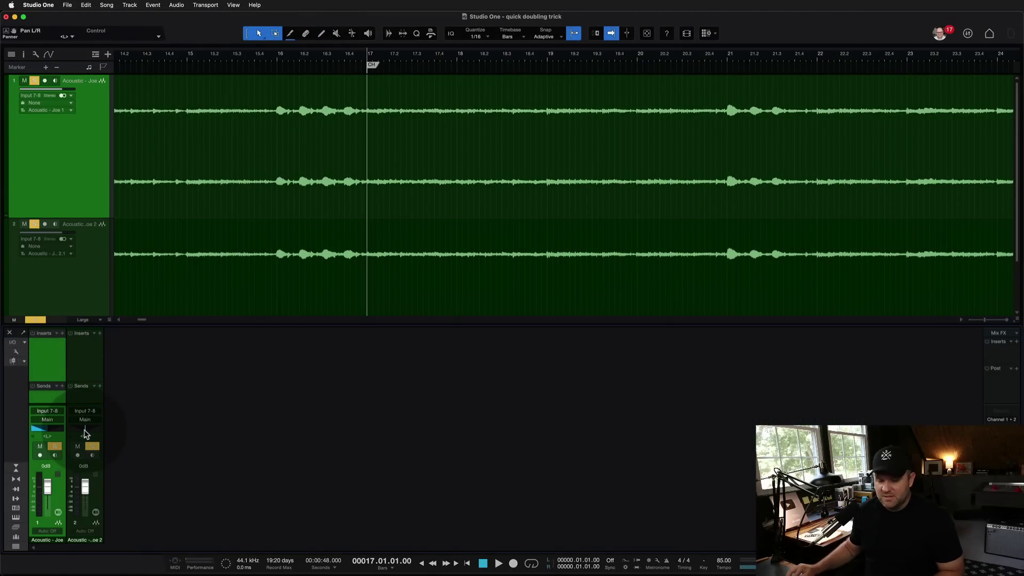
drag(85, 429, 168, 426)
Play the two hard-panned acoustic tracks together from bar 17
key(F2)
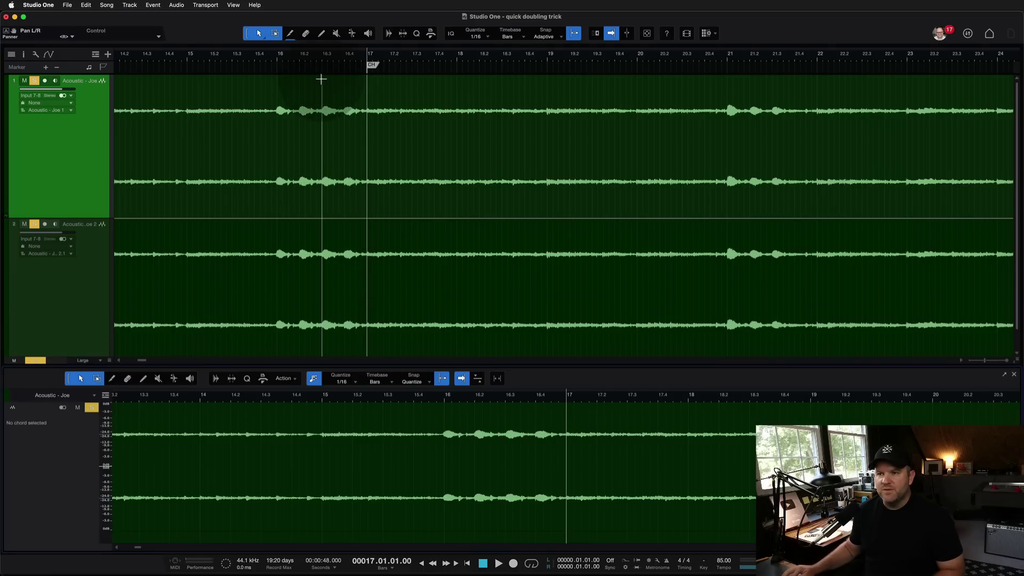
key(space)
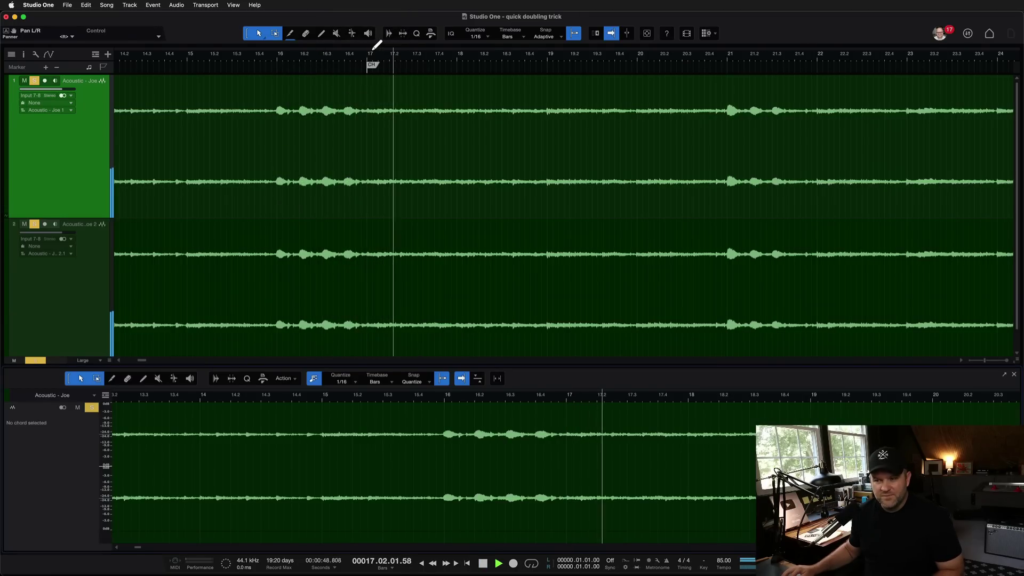
key(space)
key(F2)
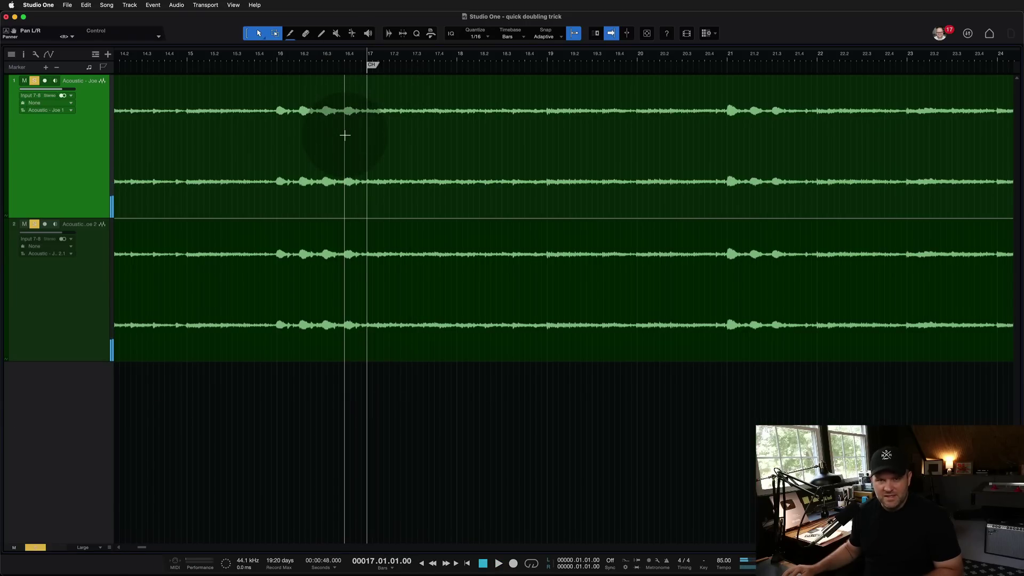
Split the duplicate's audio just before bar 17 and, with snapping off, shift the part after the split slightly in time
scroll(367, 313, up, 8)
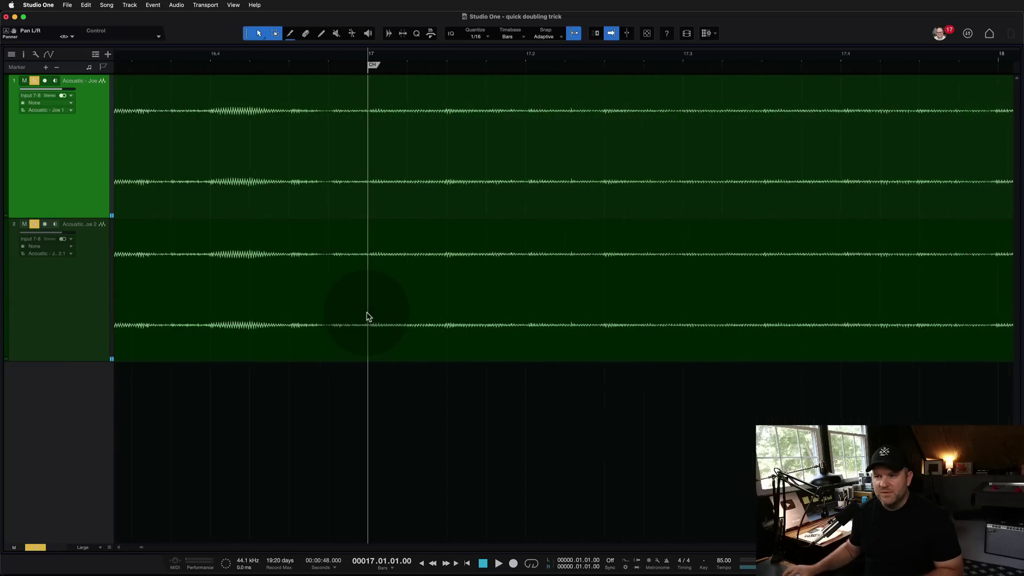
click(336, 319)
scroll(335, 317, down, 3)
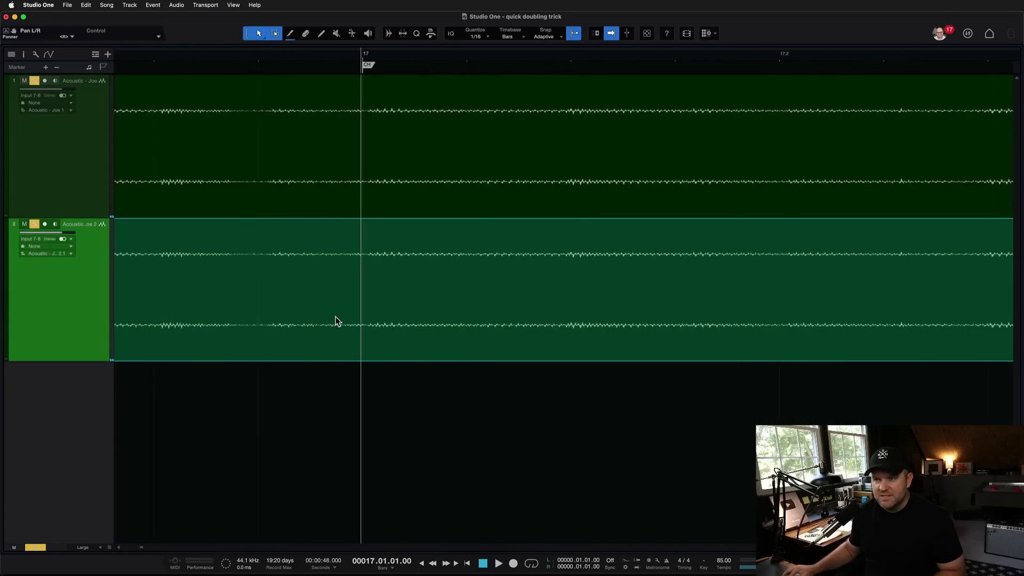
super+click(297, 292)
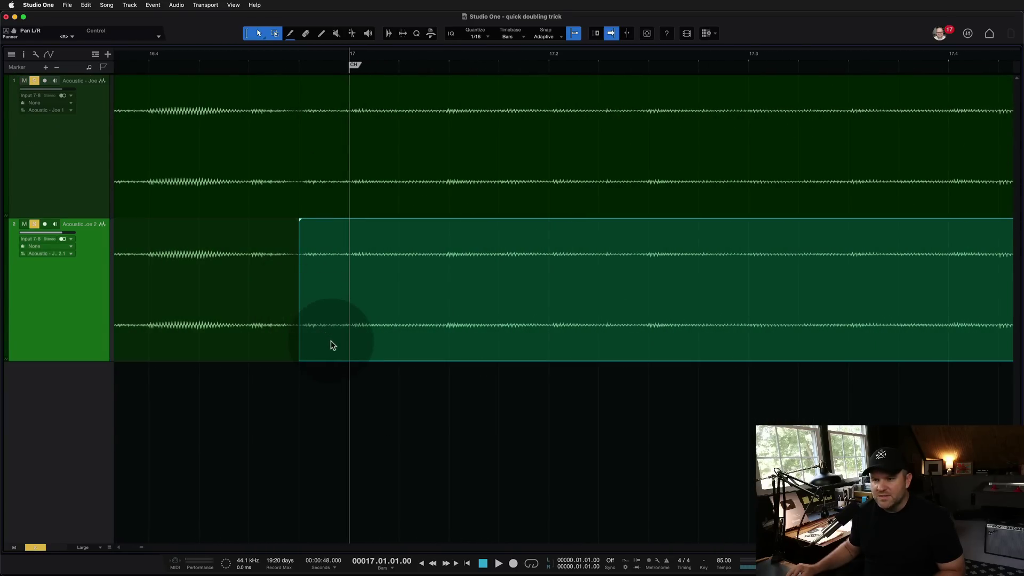
drag(334, 341, 300, 333)
scroll(338, 343, up, 3)
scroll(295, 313, down, 3)
scroll(295, 313, down, 3)
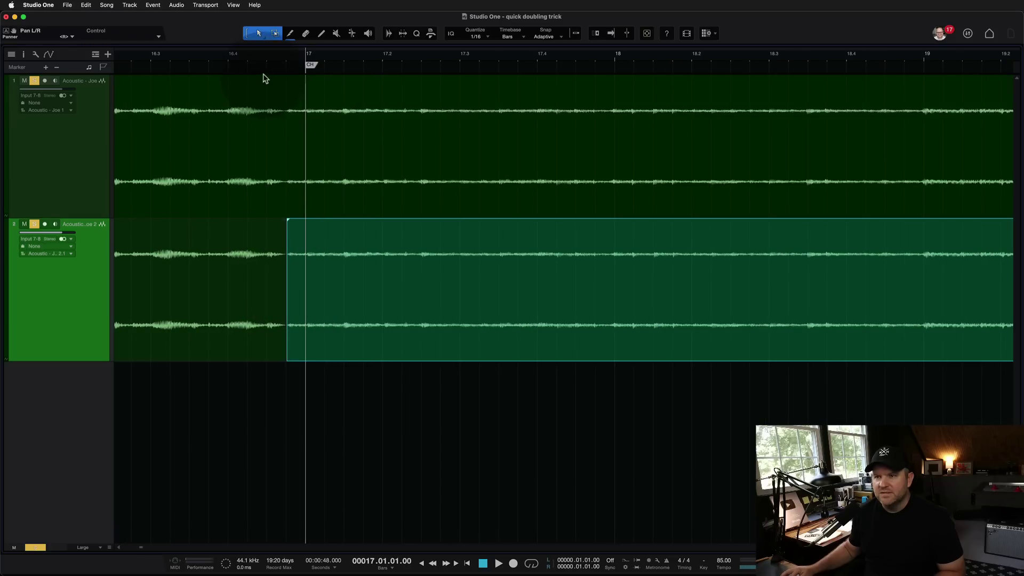
Play the original and the time-shifted copy together from bar 17 to judge the doubling effect
key(space)
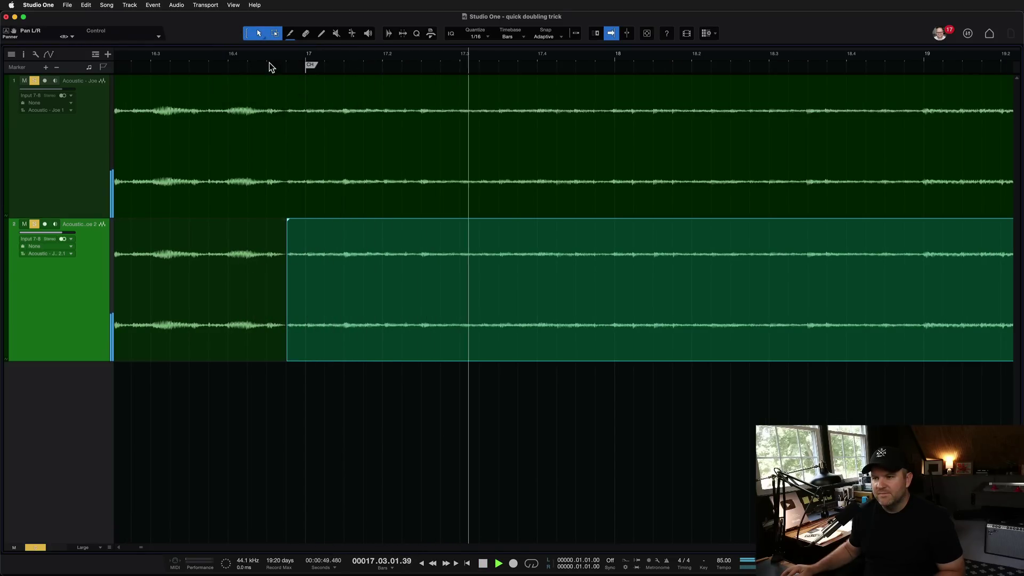
key(space)
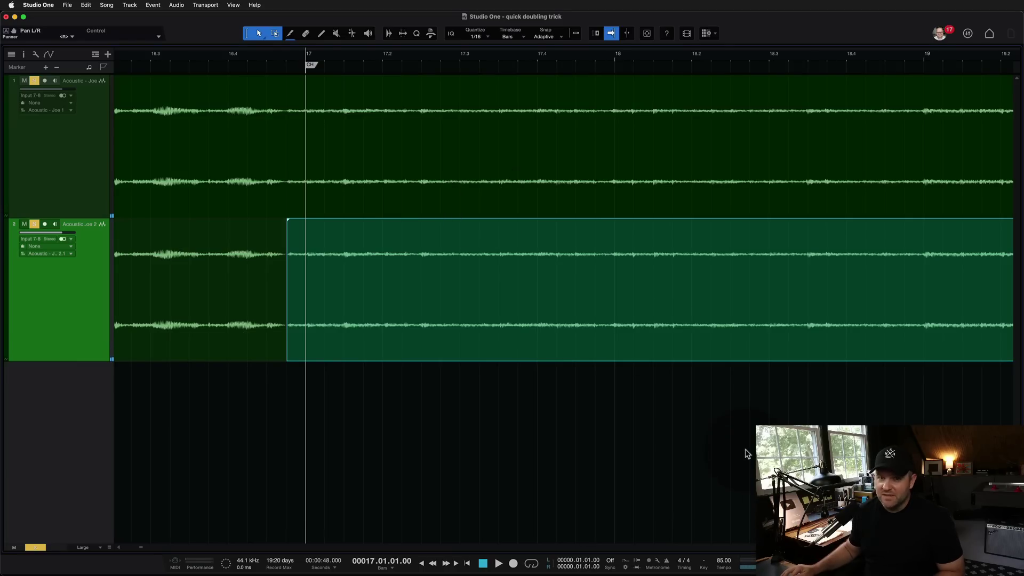
key(space)
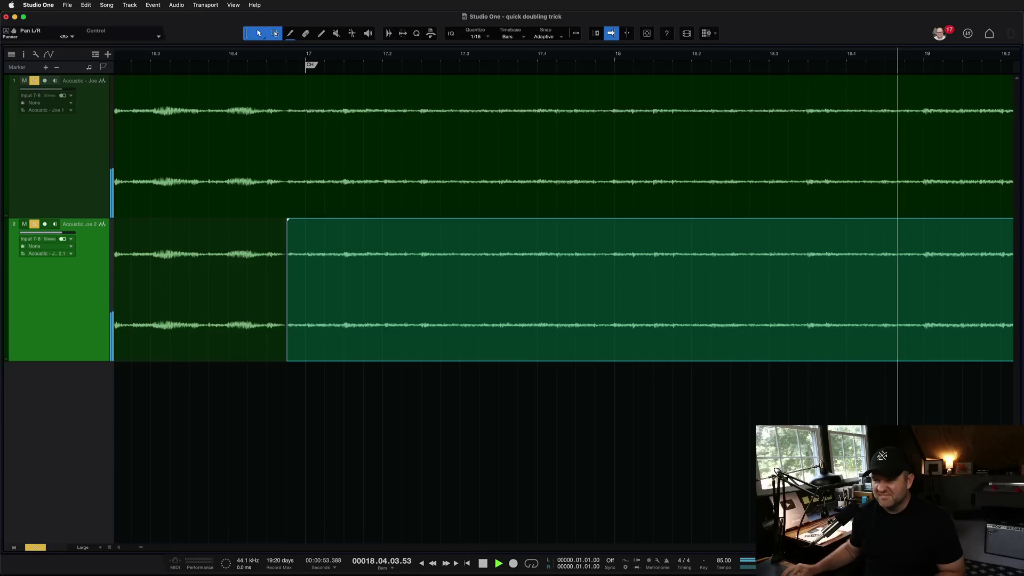
key(space)
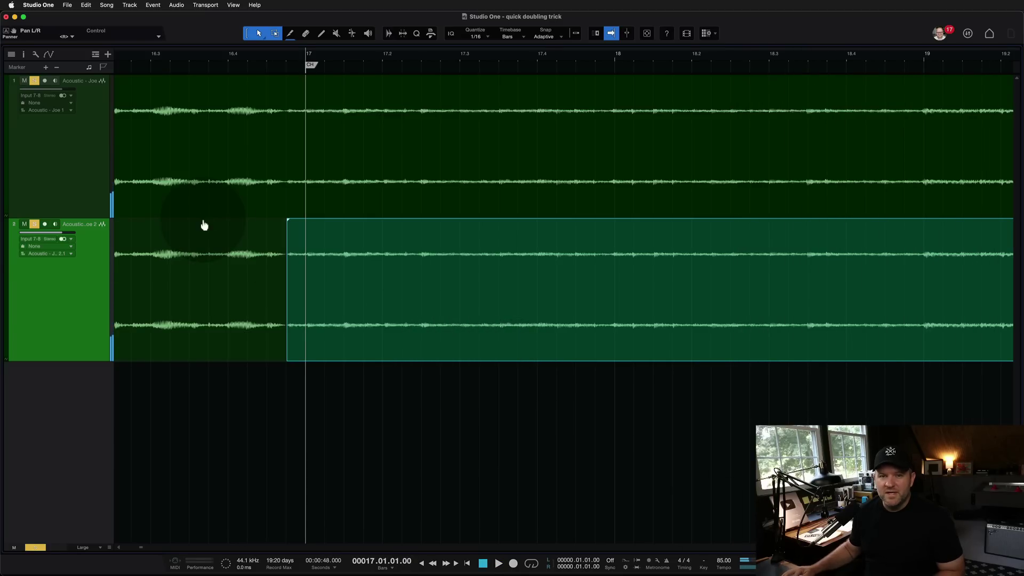
Solo only the original acoustic track for a short playback from bar 17, then solo the duplicate again
click(34, 80)
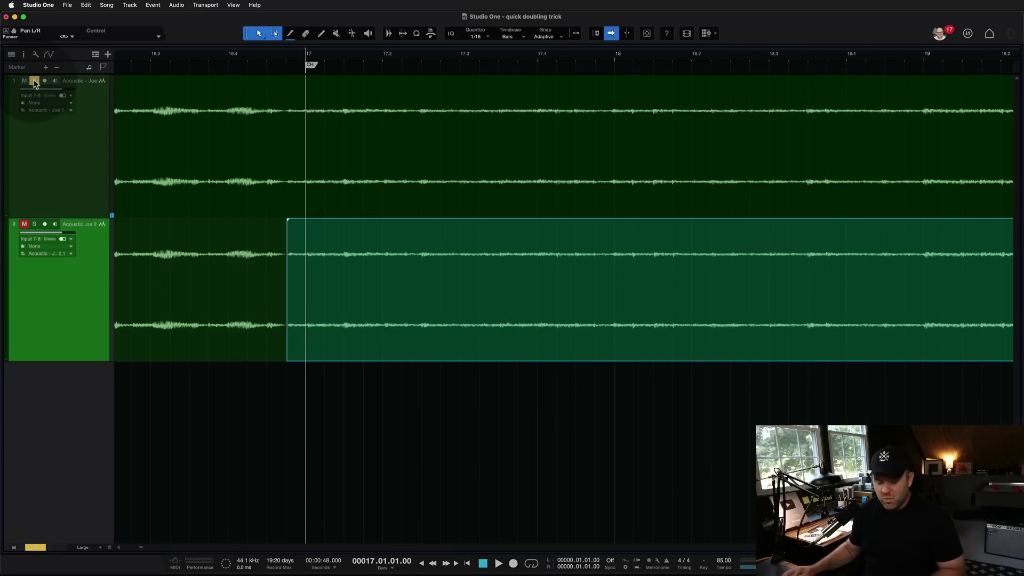
key(space)
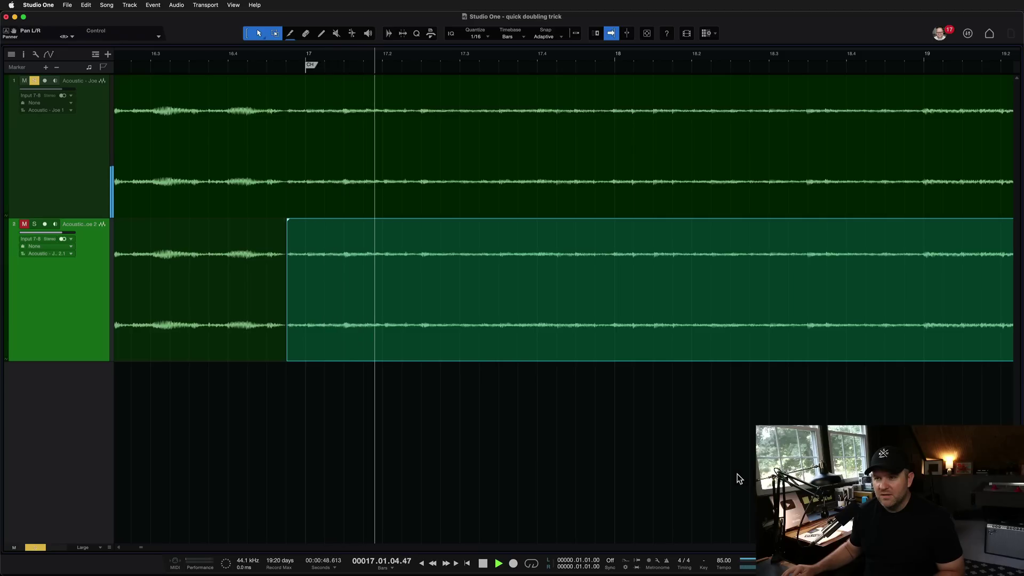
key(space)
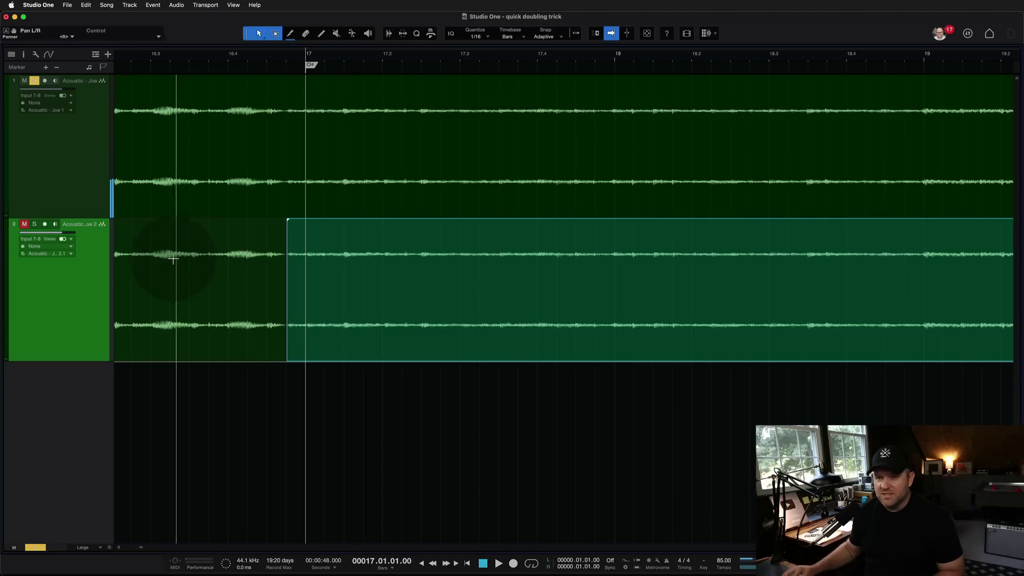
click(24, 224)
click(34, 224)
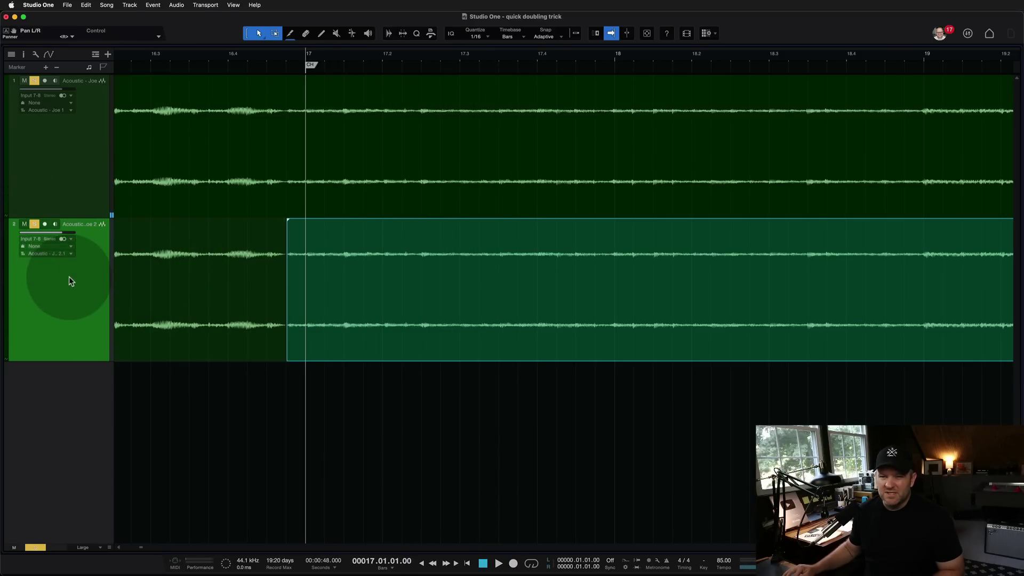
Remove the duplicated acoustic track and return the original track's pan to center
key(shift+t)
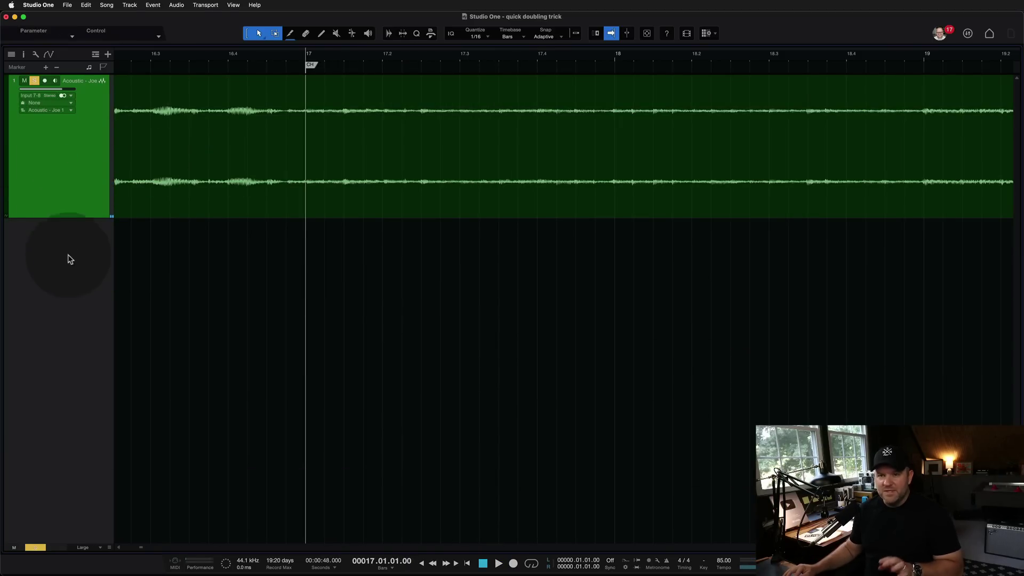
key(F3)
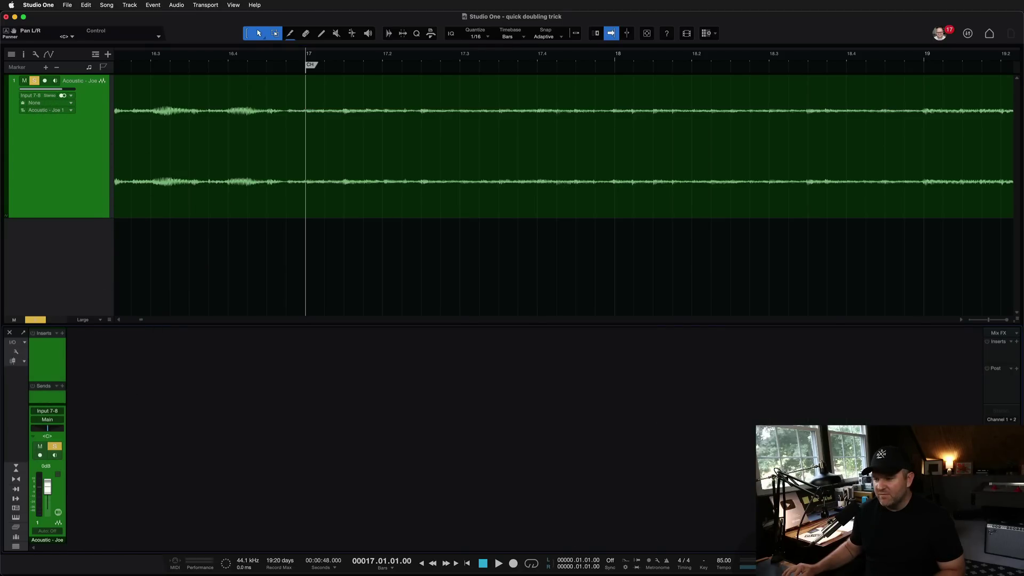
key(F3)
Play the centered original acoustic track from bar 17 on its own
key(space)
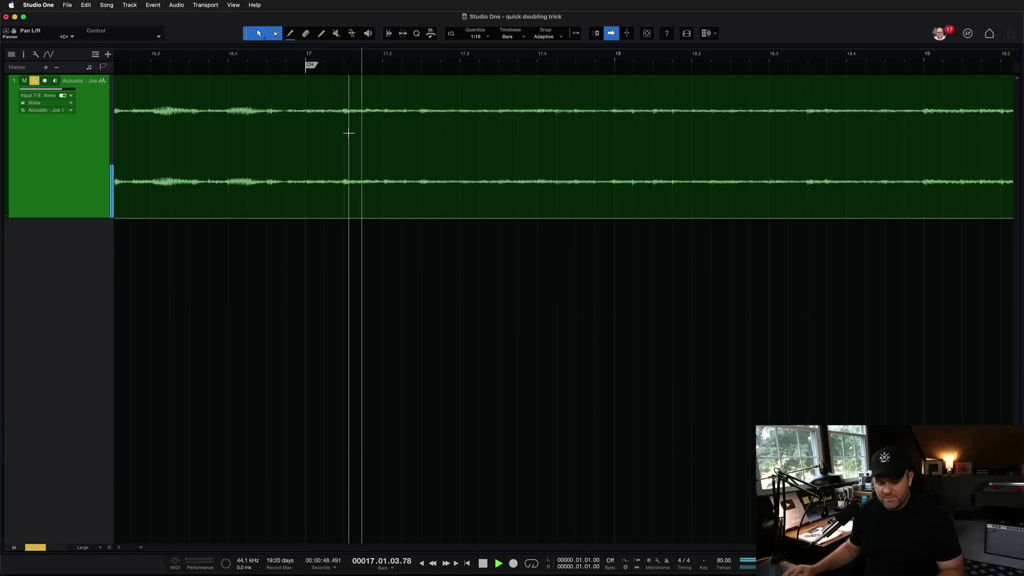
key(space)
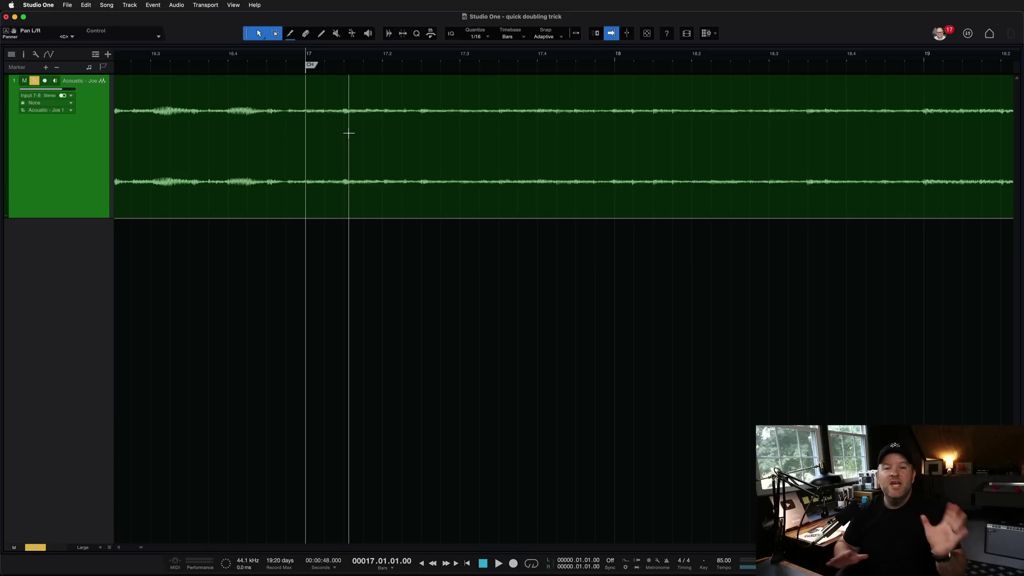
click(342, 122)
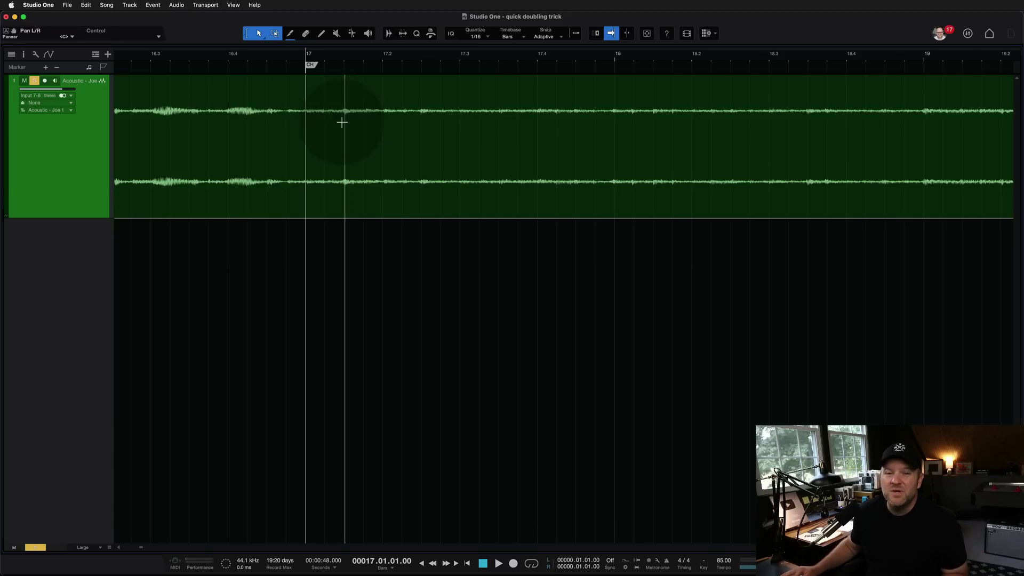
Look over the whole acoustic recording and its section markers, focusing on the area around the first chorus
click(596, 34)
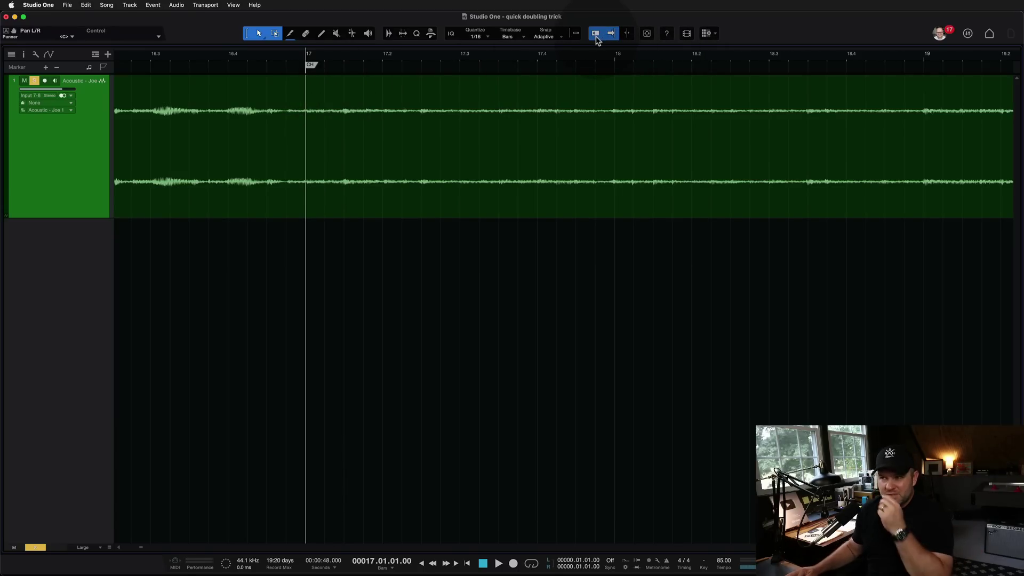
click(316, 130)
scroll(319, 131, down, 5)
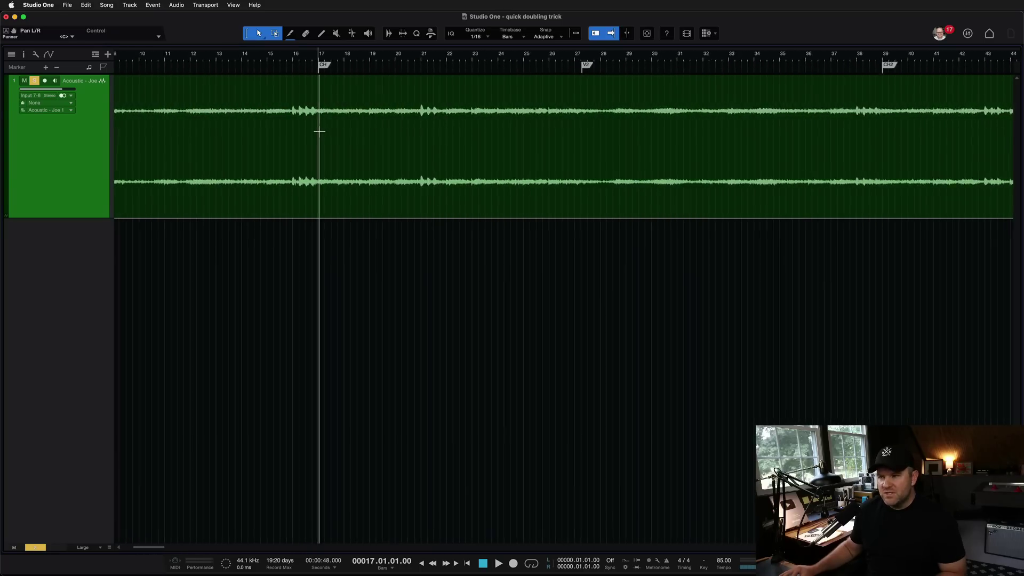
scroll(319, 131, down, 4)
click(251, 127)
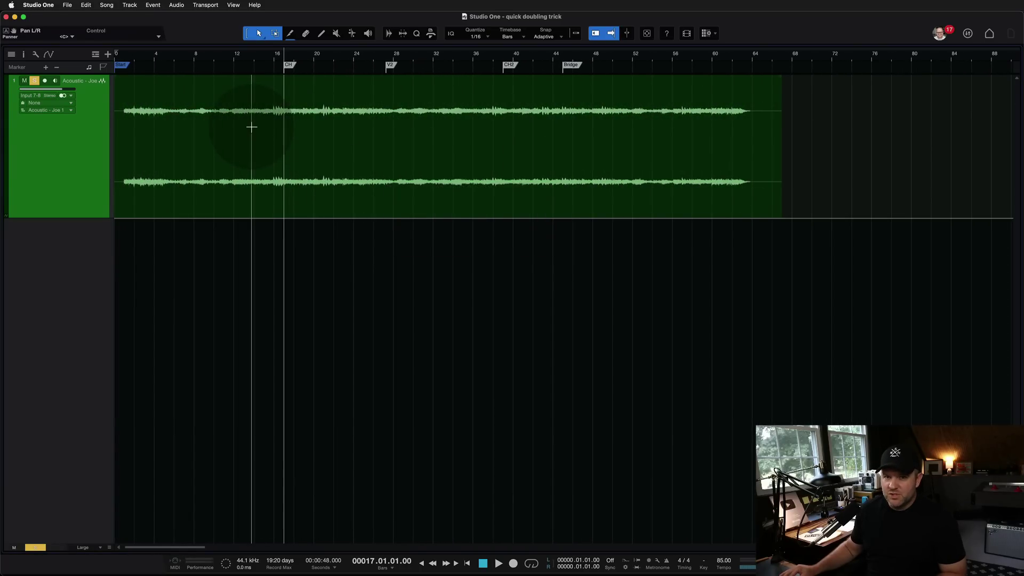
scroll(251, 127, up, 3)
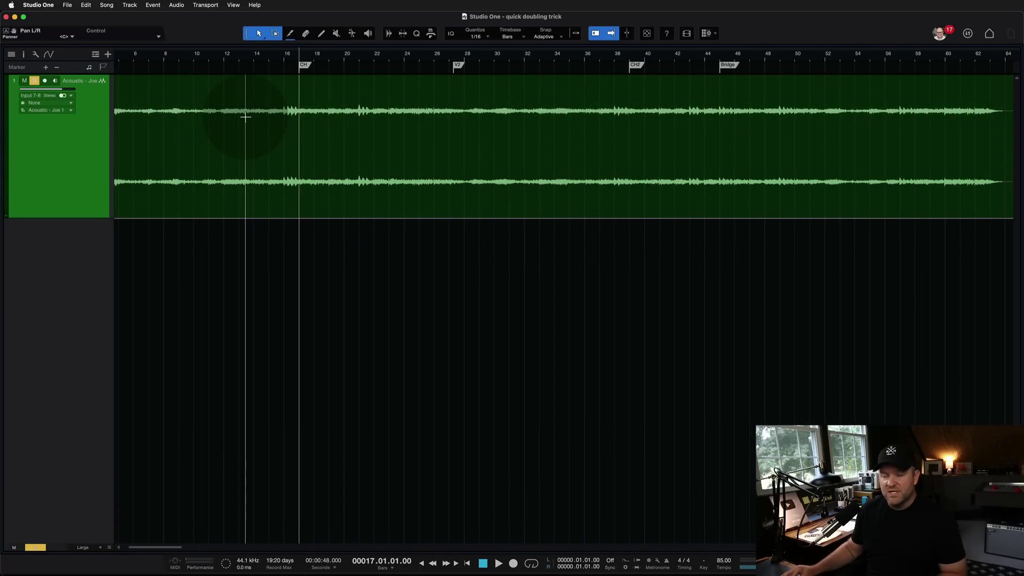
scroll(297, 115, up, 4)
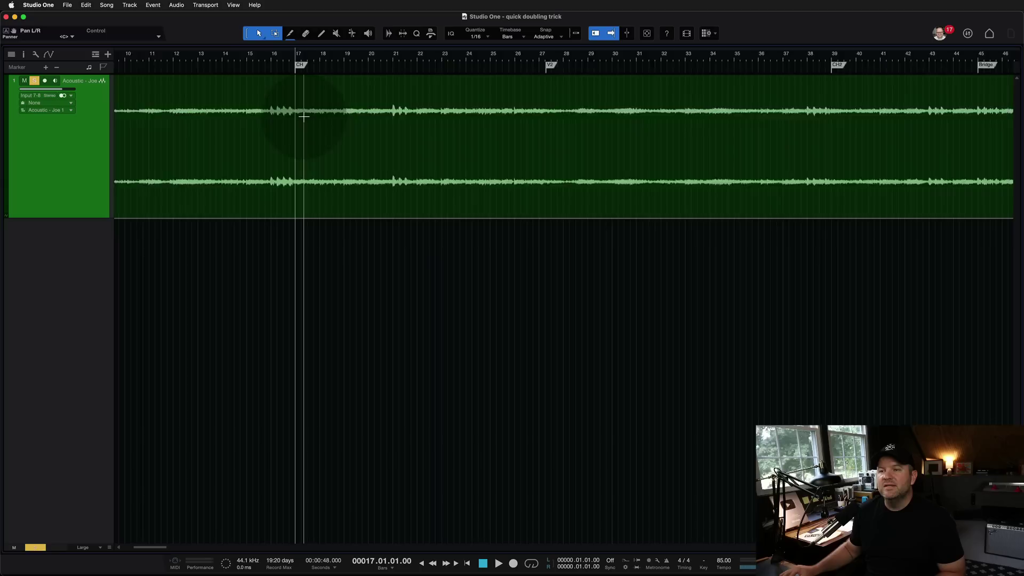
scroll(299, 116, down, 2)
scroll(304, 115, up, 1)
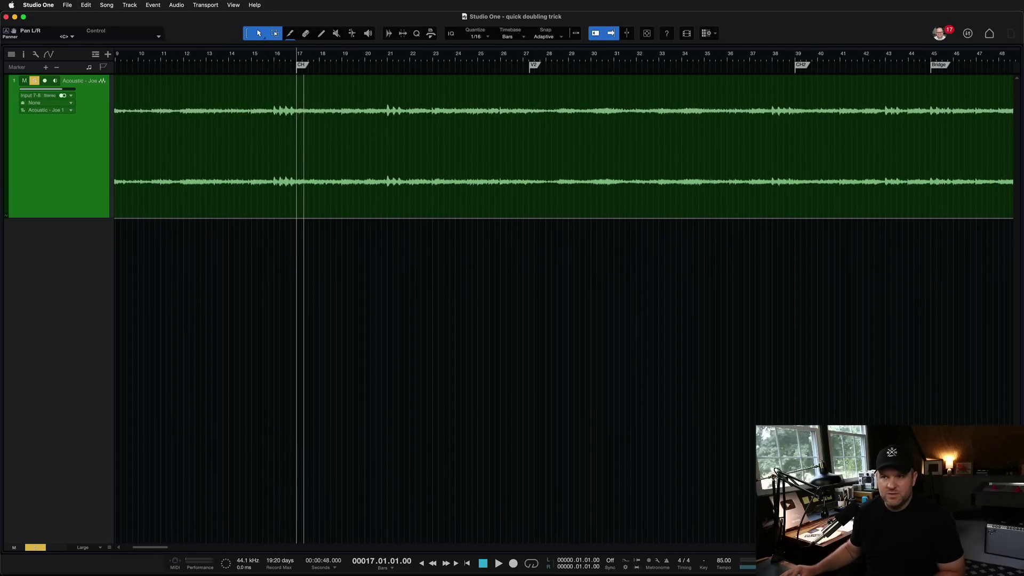
Rename the chorus marker at bar 17 as CH 1
scroll(300, 59, up, 4)
double_click(300, 65)
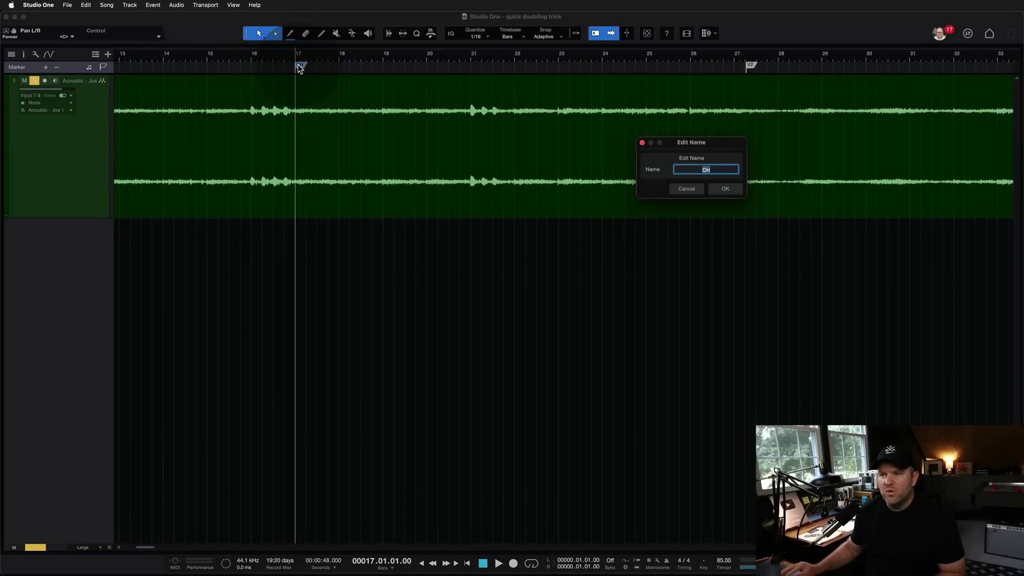
text(1)
key(Return)
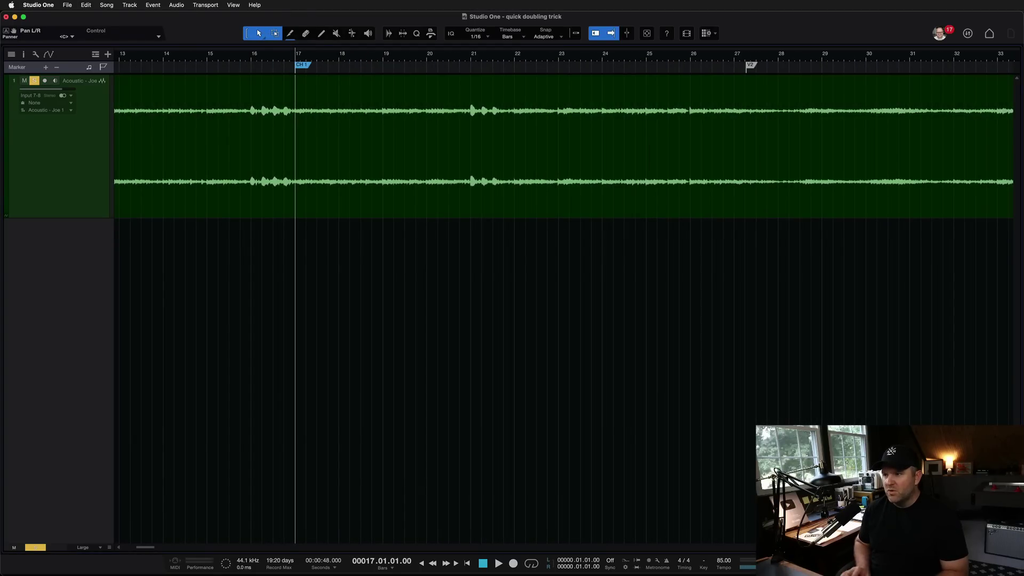
Play the acoustic track from the CH 1 marker at bar 17 and locate the second chorus marker
scroll(480, 96, right, 10)
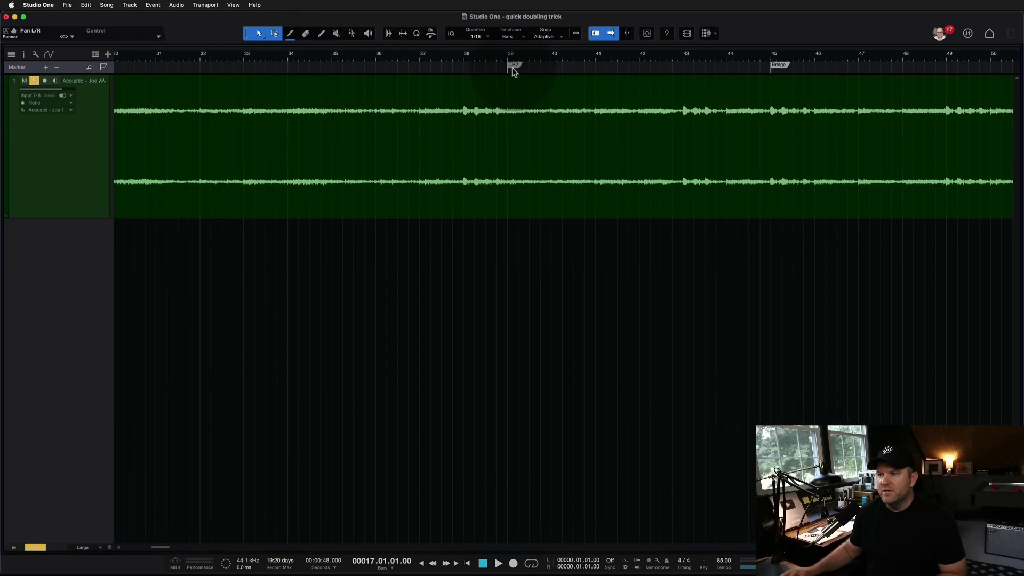
scroll(514, 71, left, 1)
scroll(418, 64, left, 6)
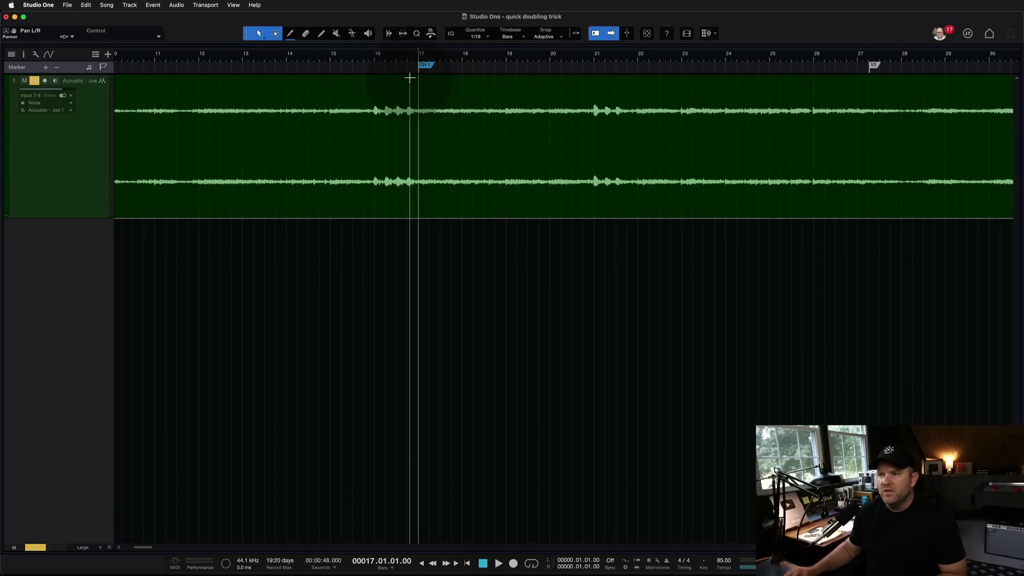
scroll(420, 75, up, 3)
key(space)
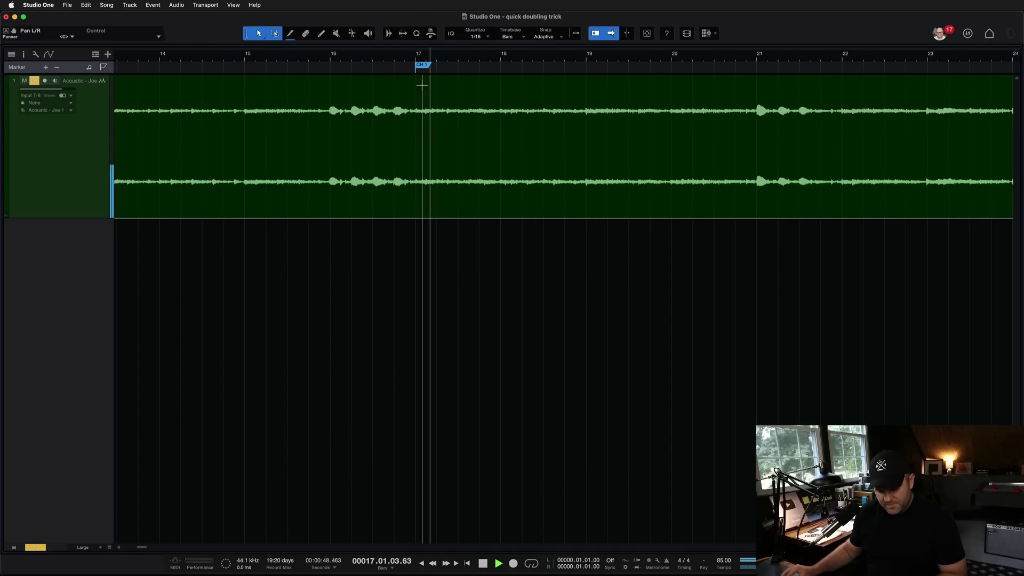
scroll(503, 142, down, 6)
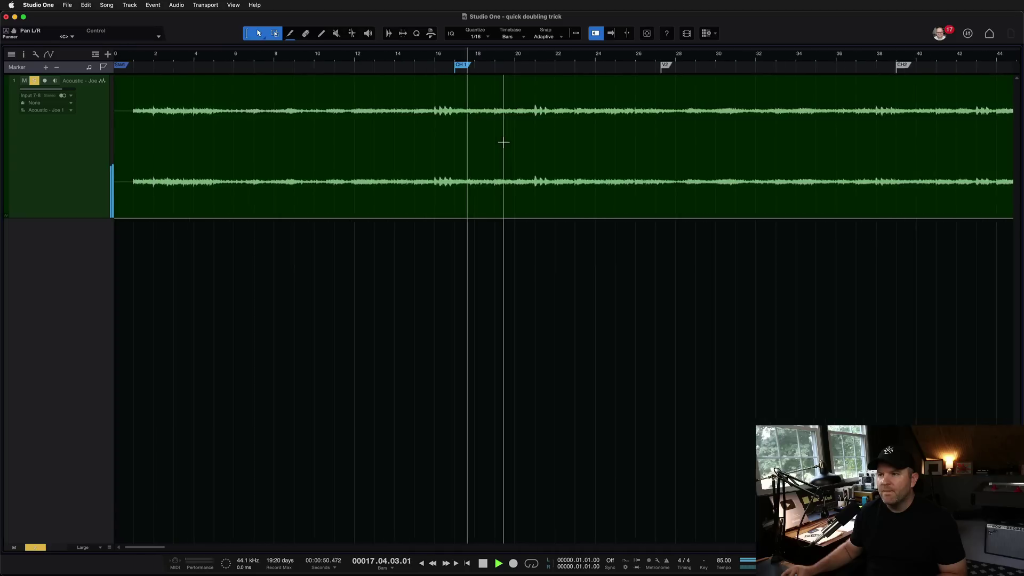
scroll(504, 142, right, 4)
scroll(611, 133, down, 2)
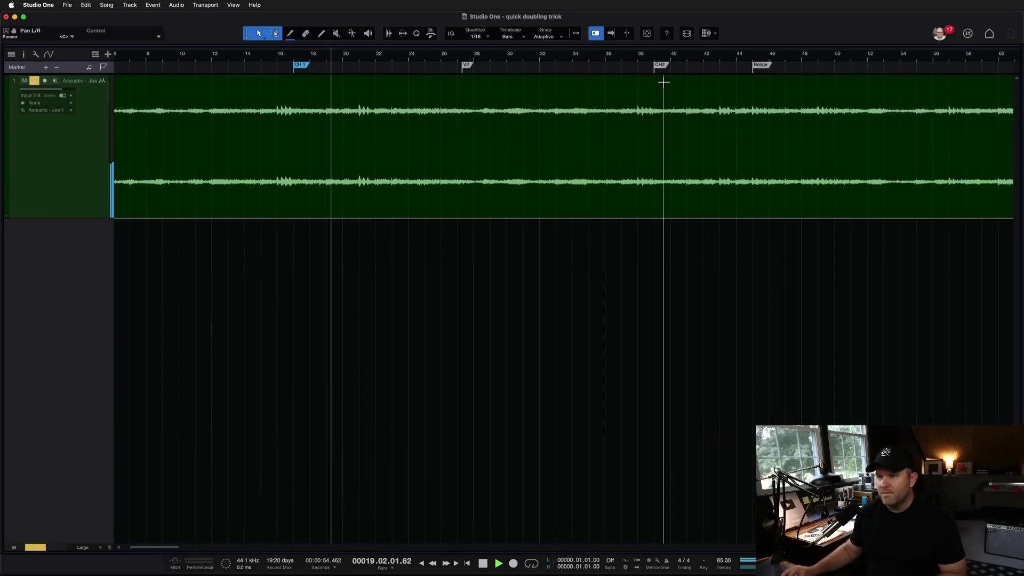
key(space)
Play the second chorus from the CH2 marker at bar 39 to compare its performance with the first chorus
click(659, 64)
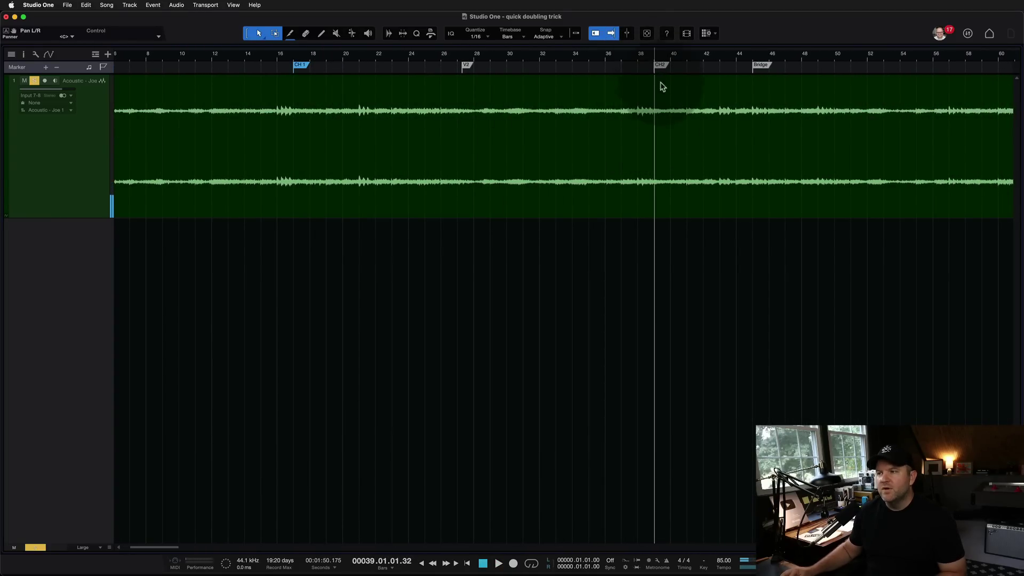
scroll(667, 101, up, 4)
click(487, 60)
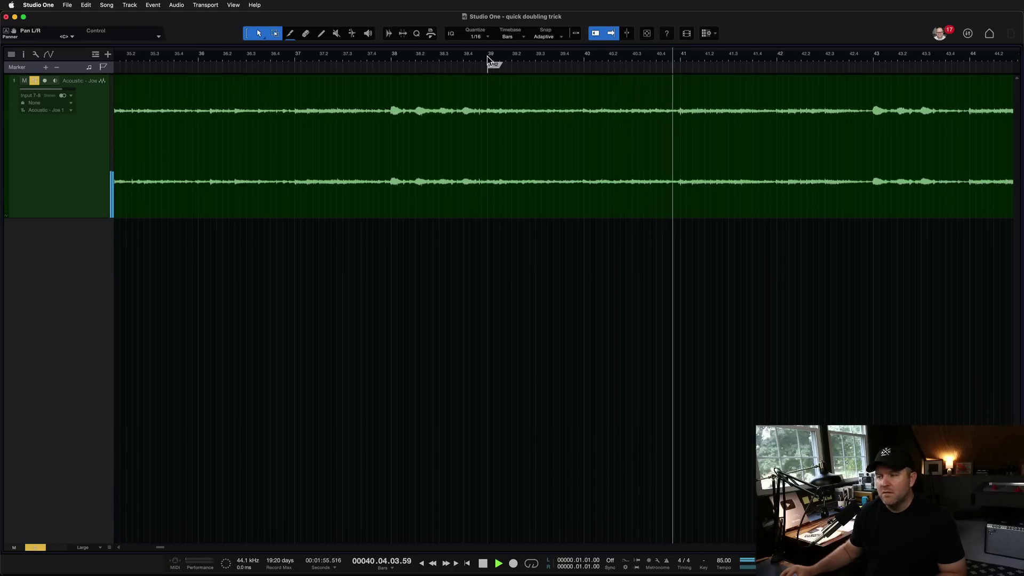
key(space)
Select the acoustic audio event and turn on snapping for the arrangement
key(w)
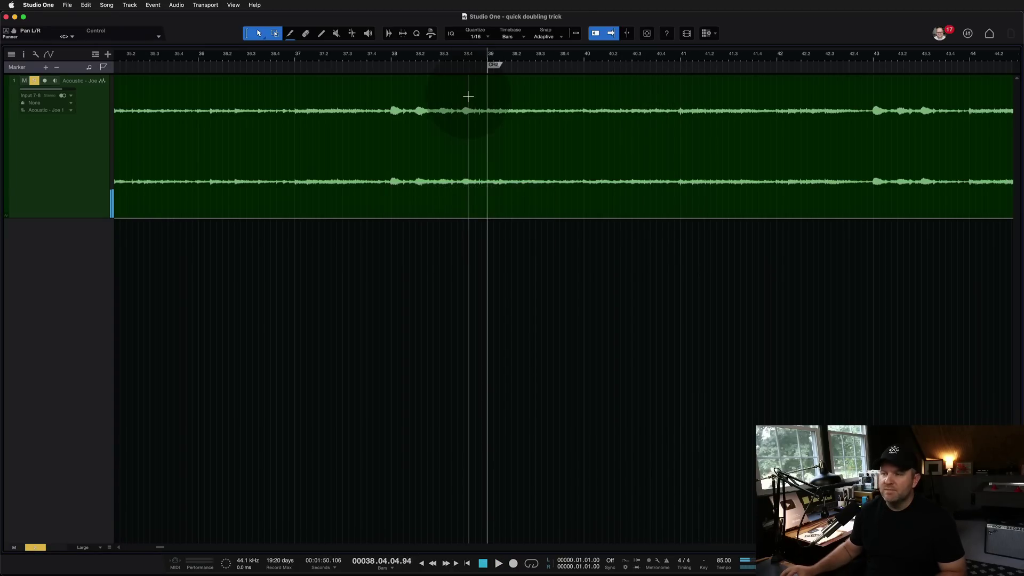
key(w)
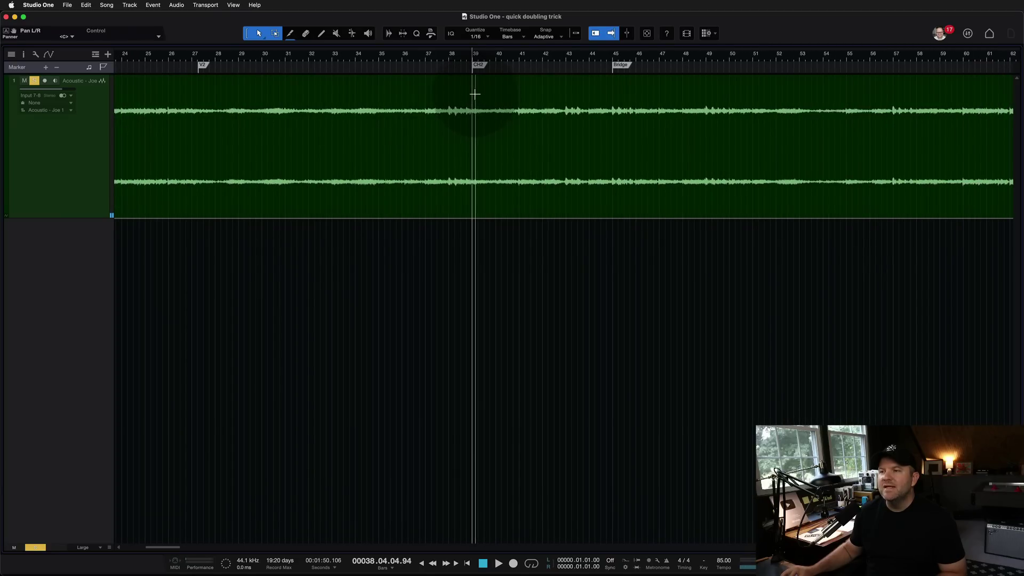
drag(471, 94, 599, 121)
click(544, 137)
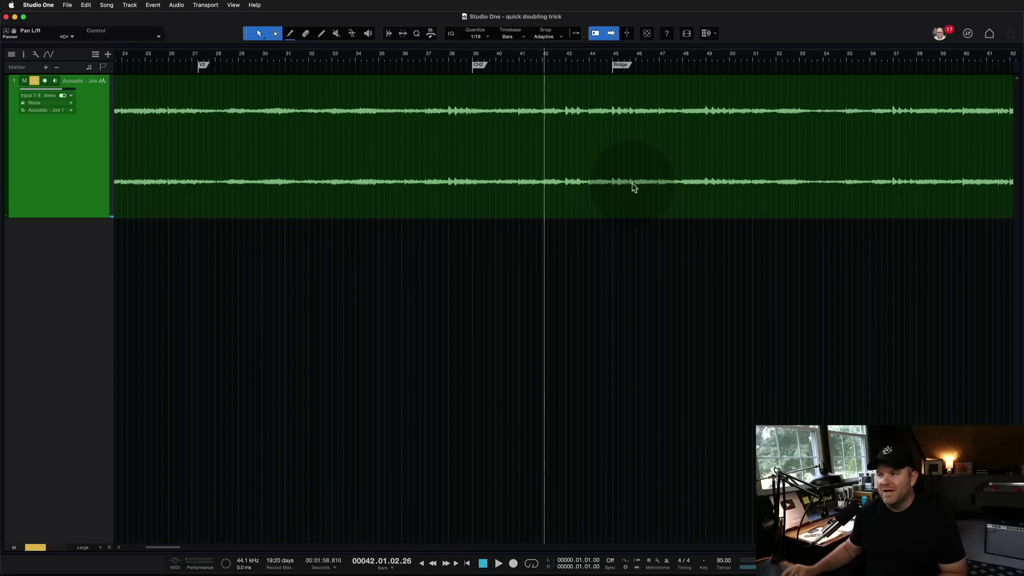
click(635, 188)
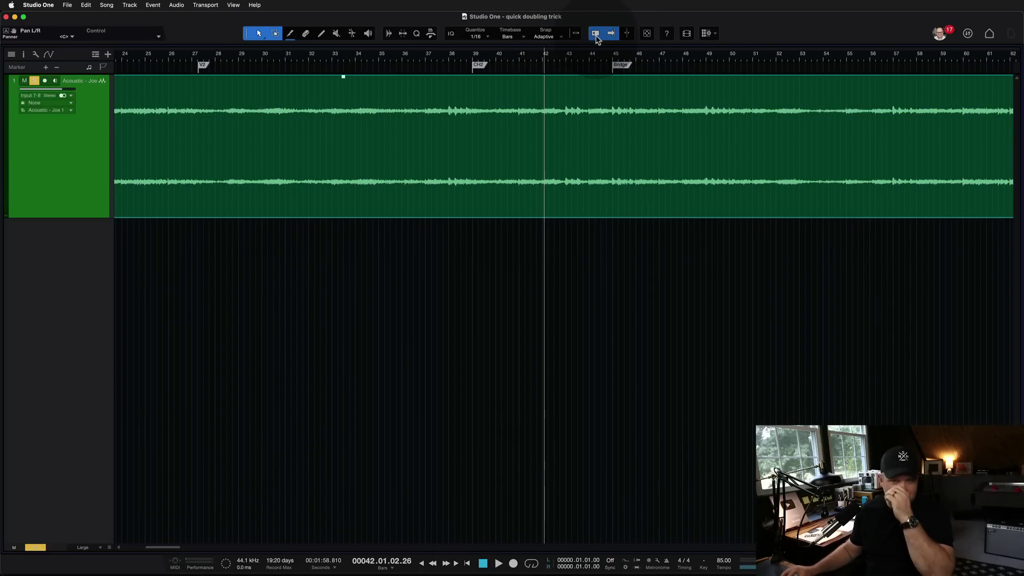
click(598, 38)
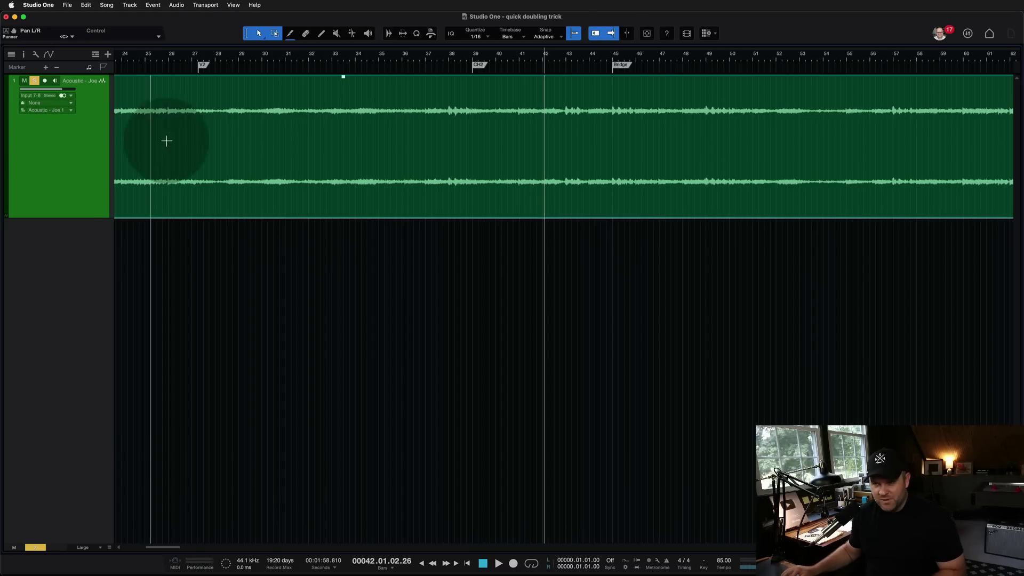
Rename the acoustic track as OG and duplicate it without its audio as a track named DOUBLE
scroll(165, 139, left, 10)
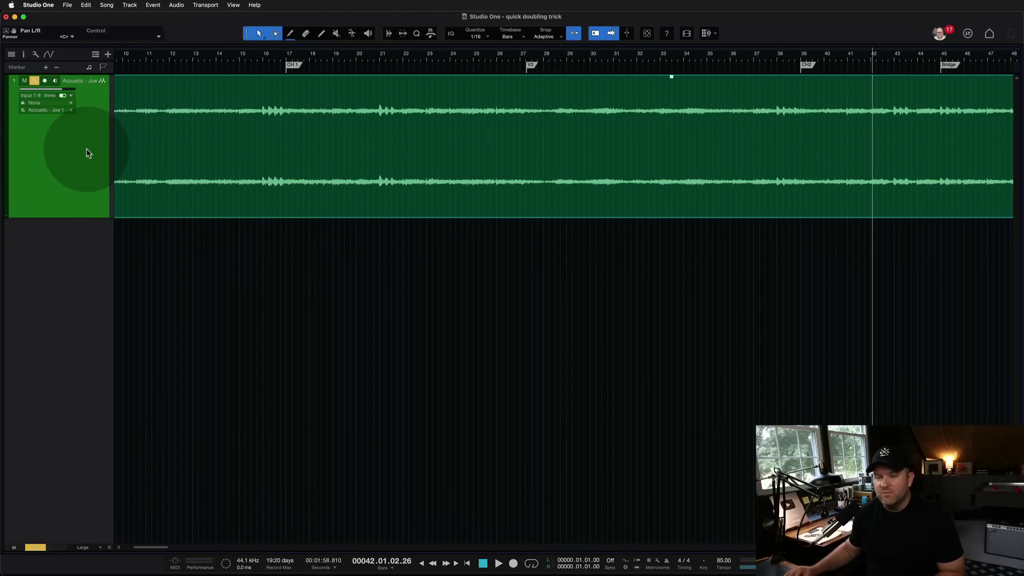
double_click(85, 81)
text(oo)
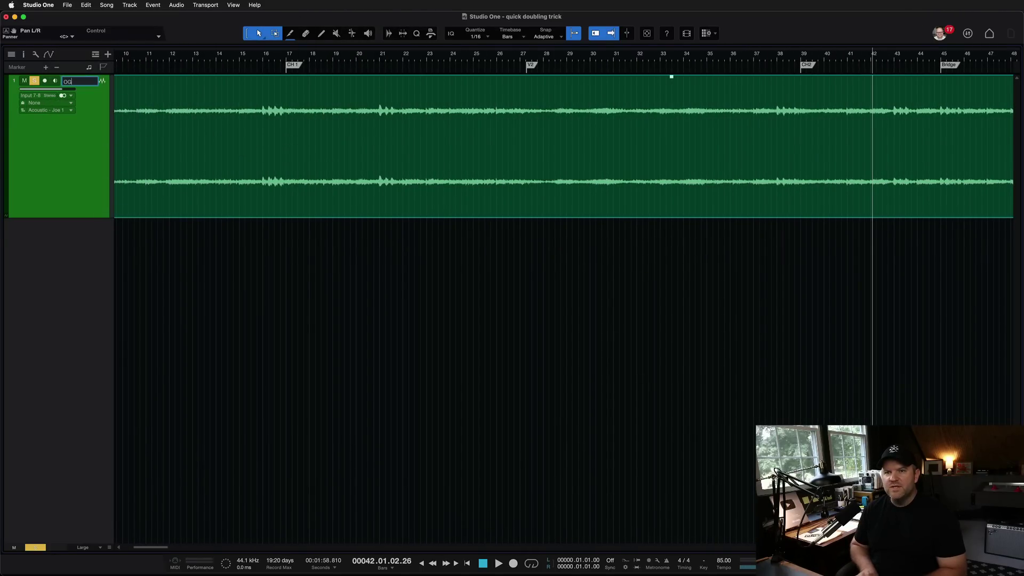
key(Return)
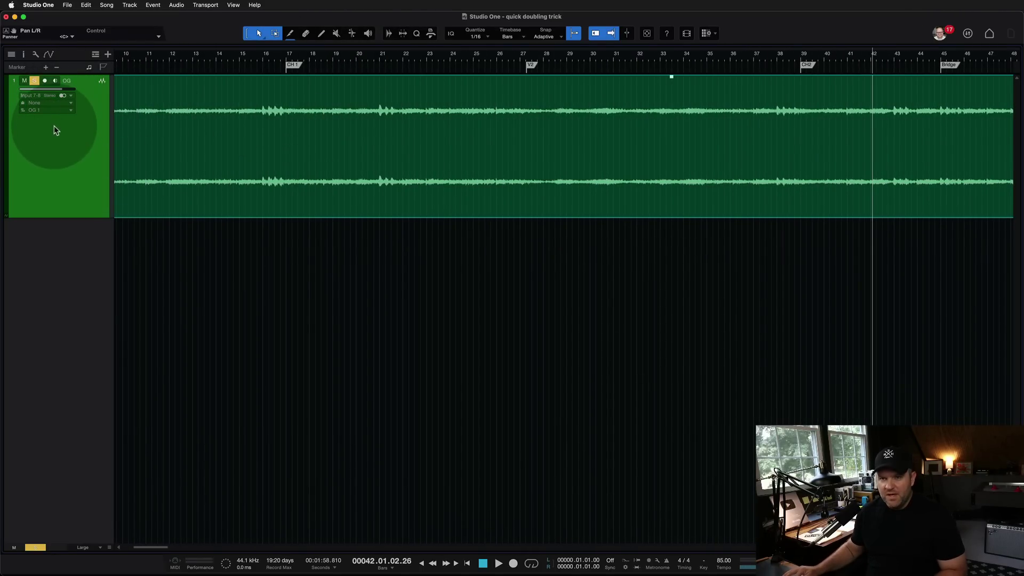
key(d)
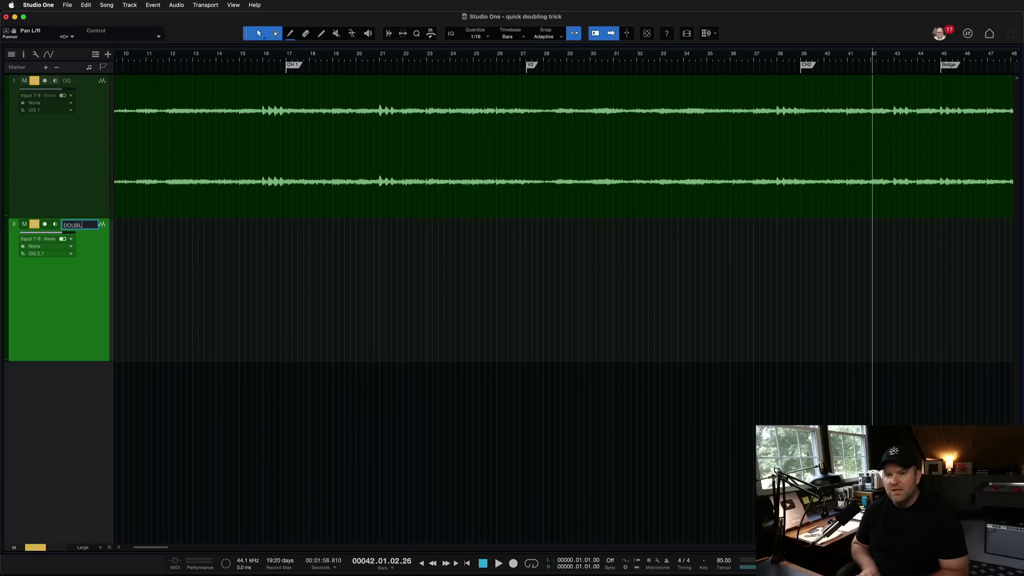
click(78, 203)
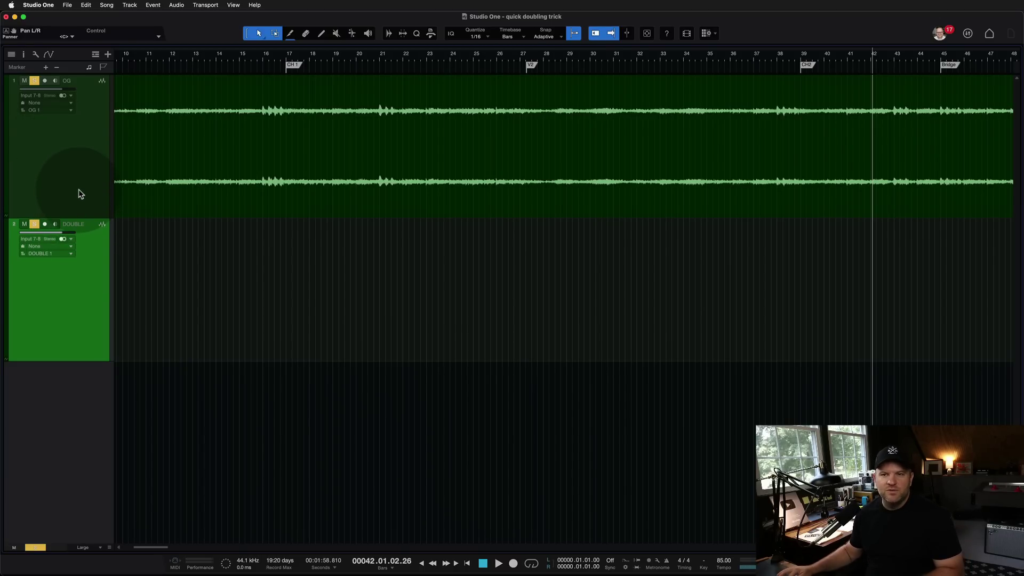
Pan the OG track hard left and the DOUBLE track hard right in the mixer
key(F3)
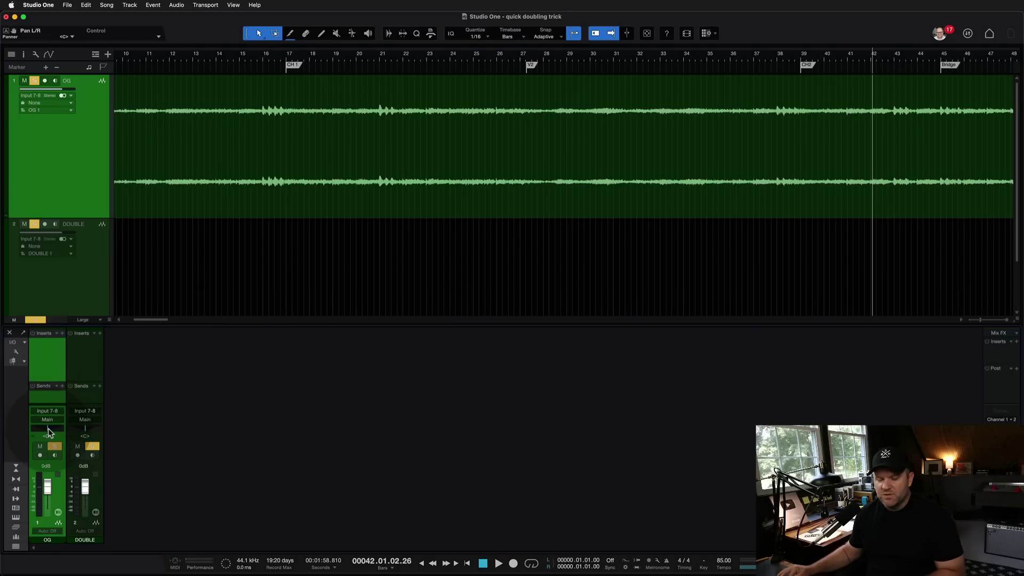
drag(48, 429, 3, 426)
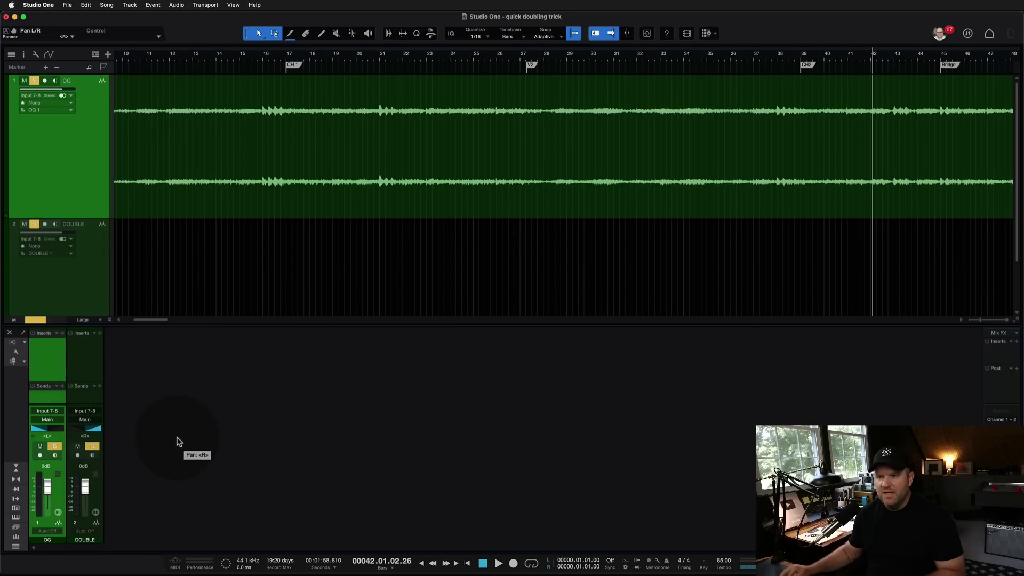
key(F3)
Copy the second chorus range between the CH2 and Bridge markers and paste it onto the DOUBLE track at CH 1, bar 17
scroll(324, 293, down, 2)
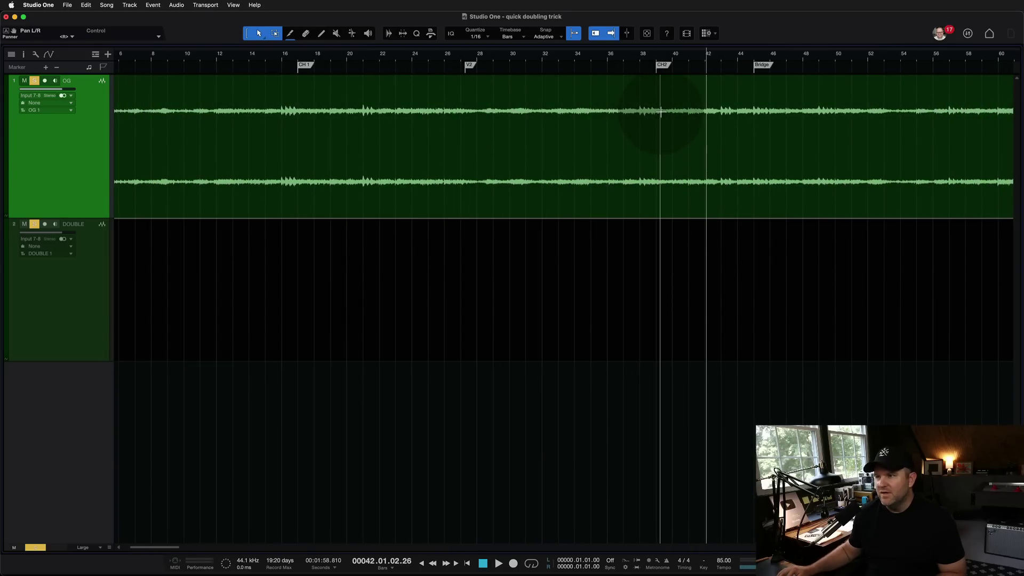
mouse_move(656, 107)
mouse_down()
mouse_move(773, 114)
mouse_move(754, 115)
mouse_up()
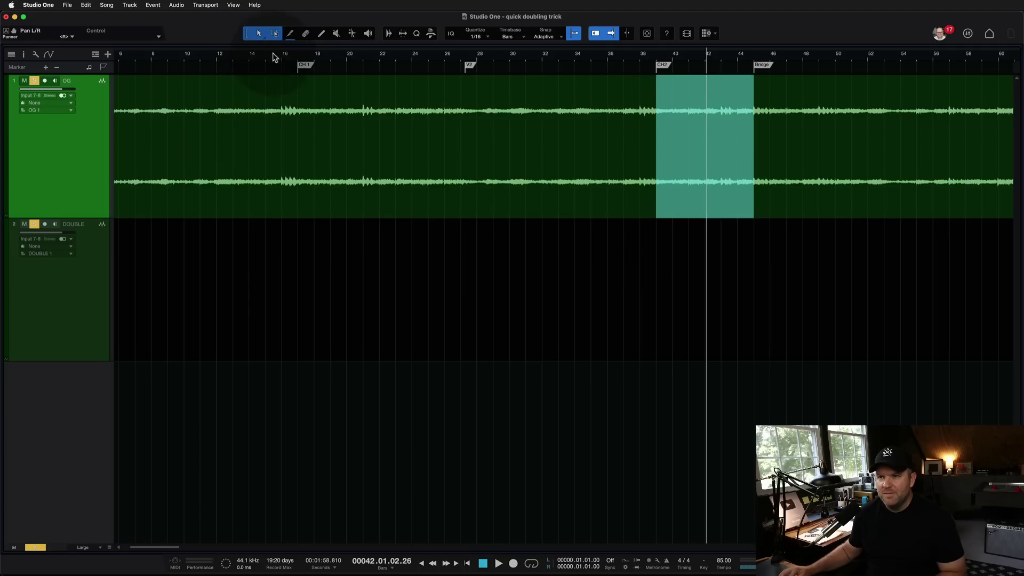
click(297, 59)
click(93, 295)
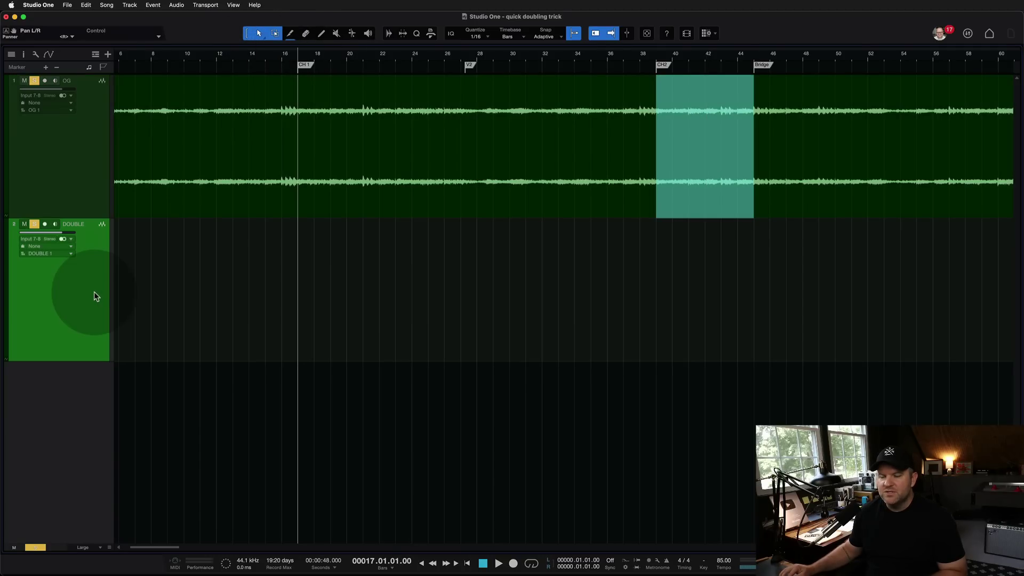
key(super+v)
click(332, 257)
click(343, 258)
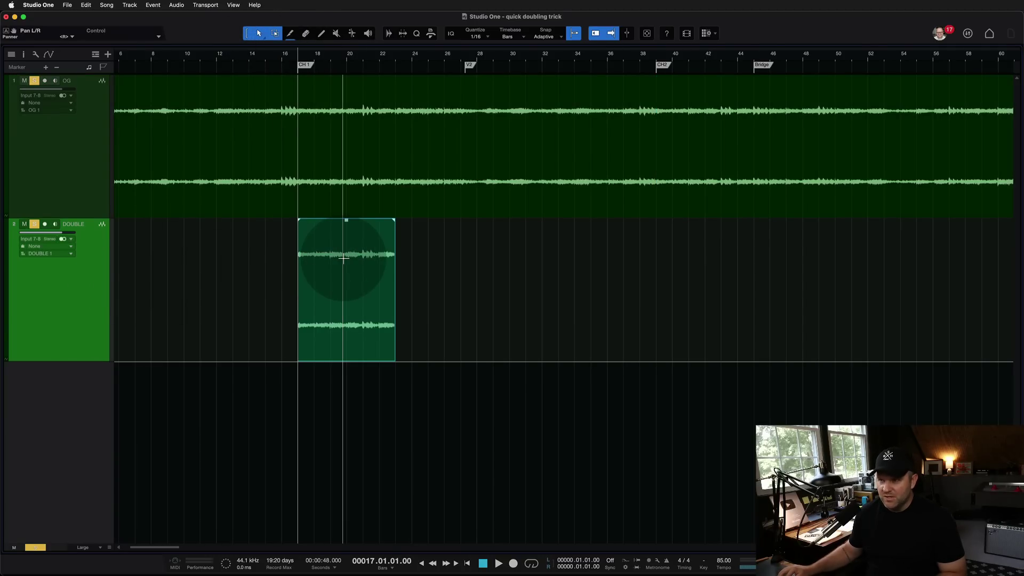
Shift the pasted chorus clip on the DOUBLE track about a sixteenth note earlier than bar 17
scroll(343, 258, up, 5)
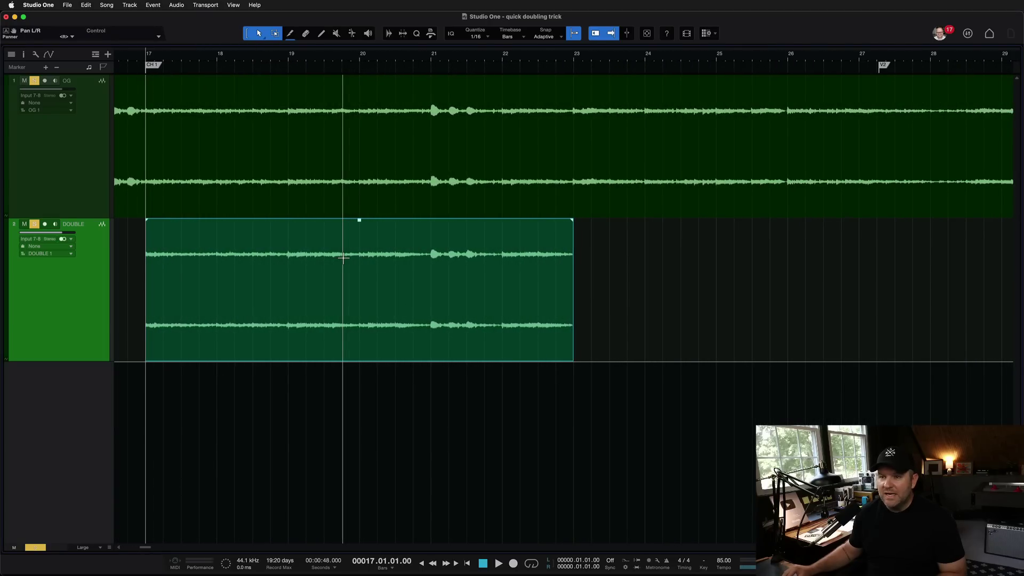
click(228, 197)
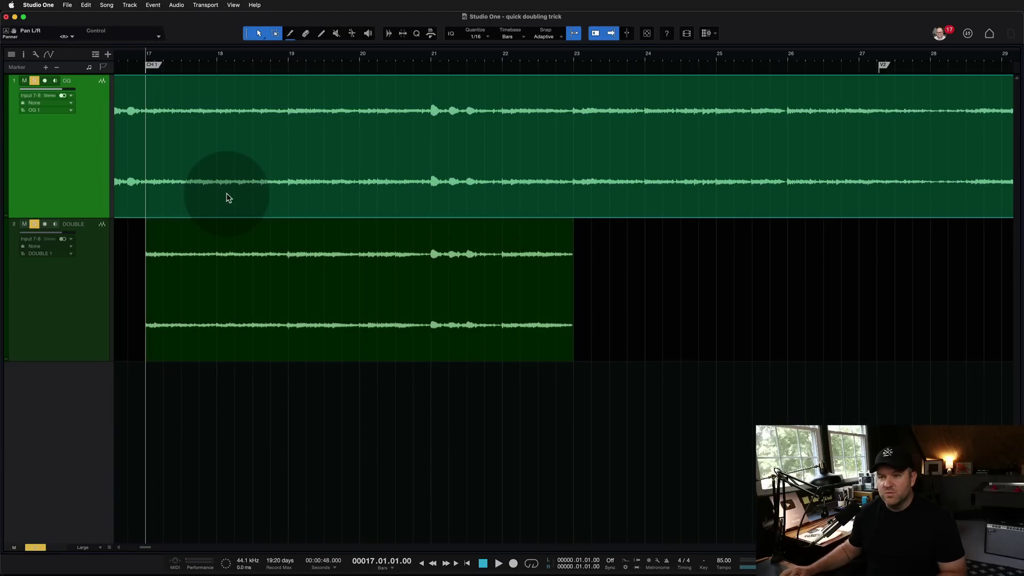
click(191, 278)
scroll(169, 296, up, 4)
mouse_move(169, 296)
mouse_down()
mouse_move(144, 293)
mouse_move(157, 294)
mouse_up()
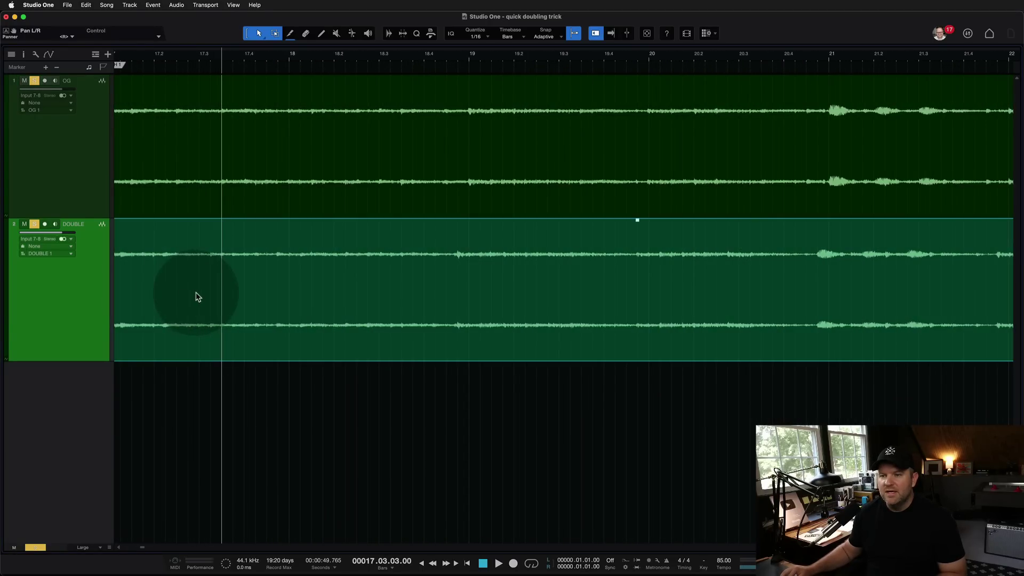
scroll(197, 297, left, 5)
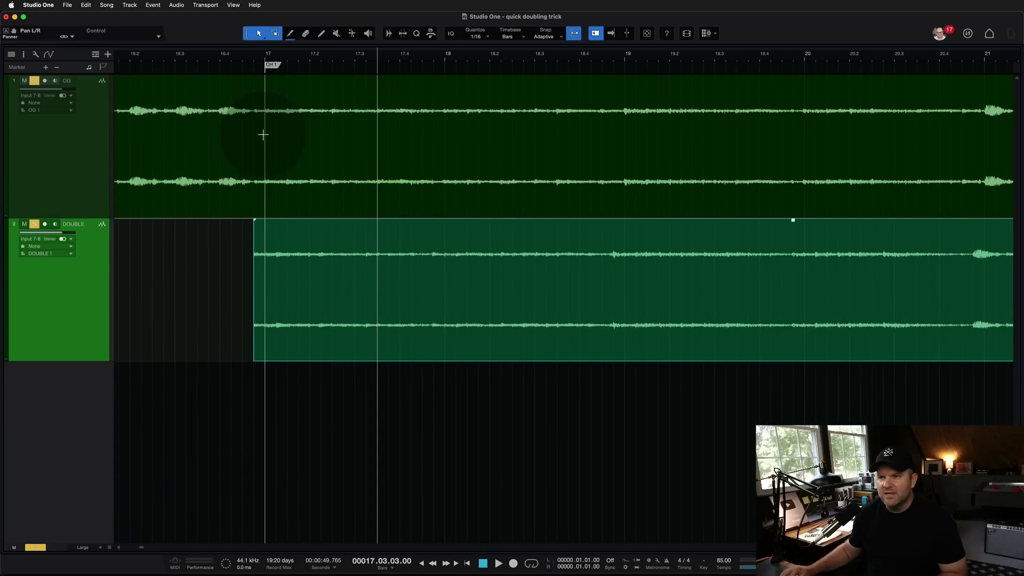
Undo the last shift of the DOUBLE track's chorus clip and play the doubled chorus from bar 17
key(super+z)
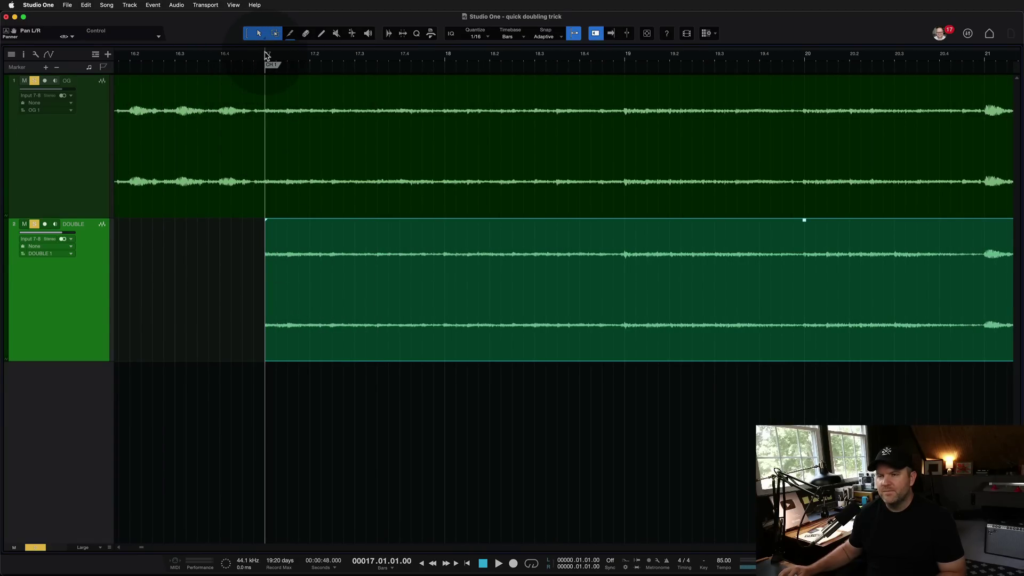
key(space)
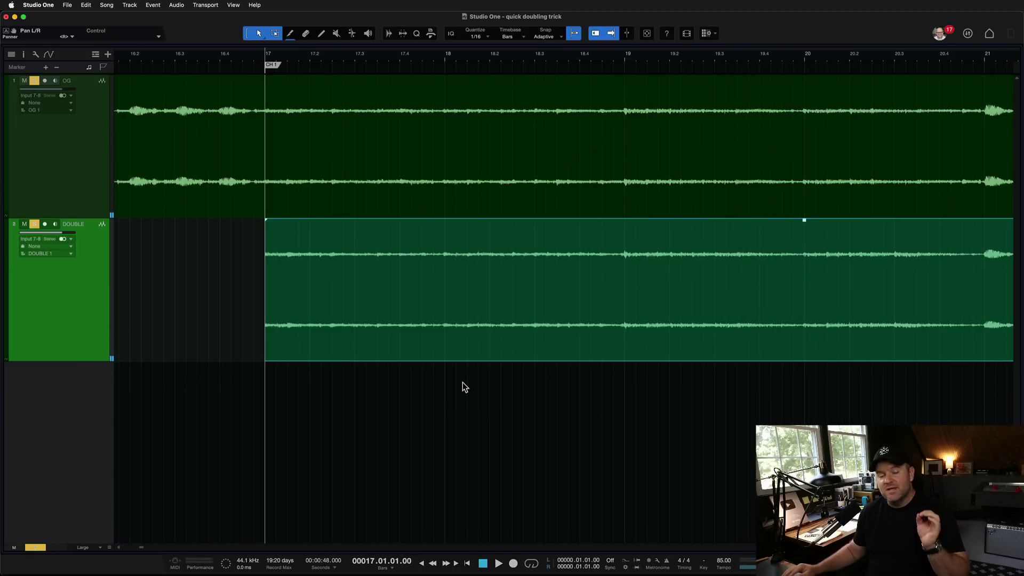
click(420, 217)
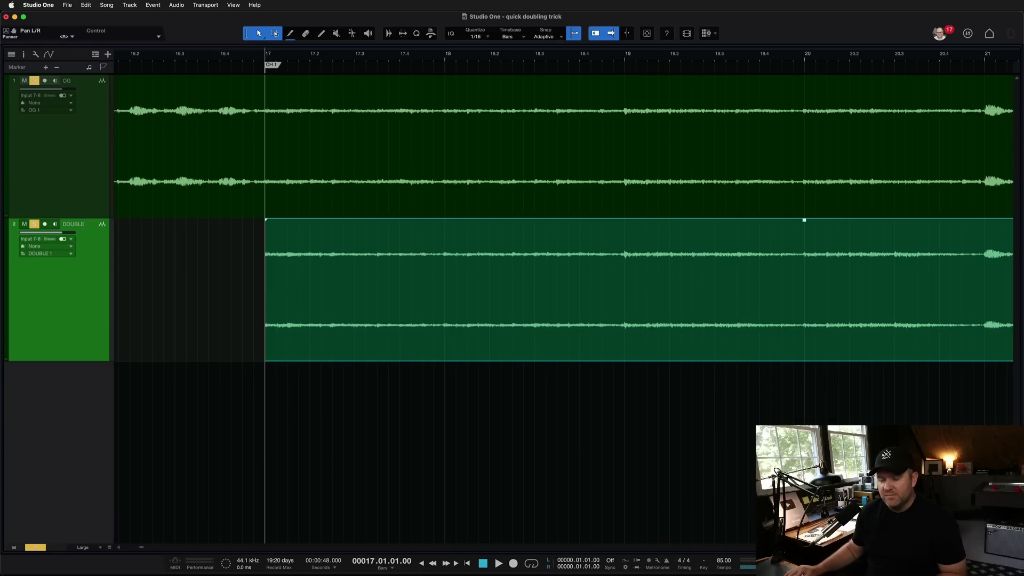
key(space)
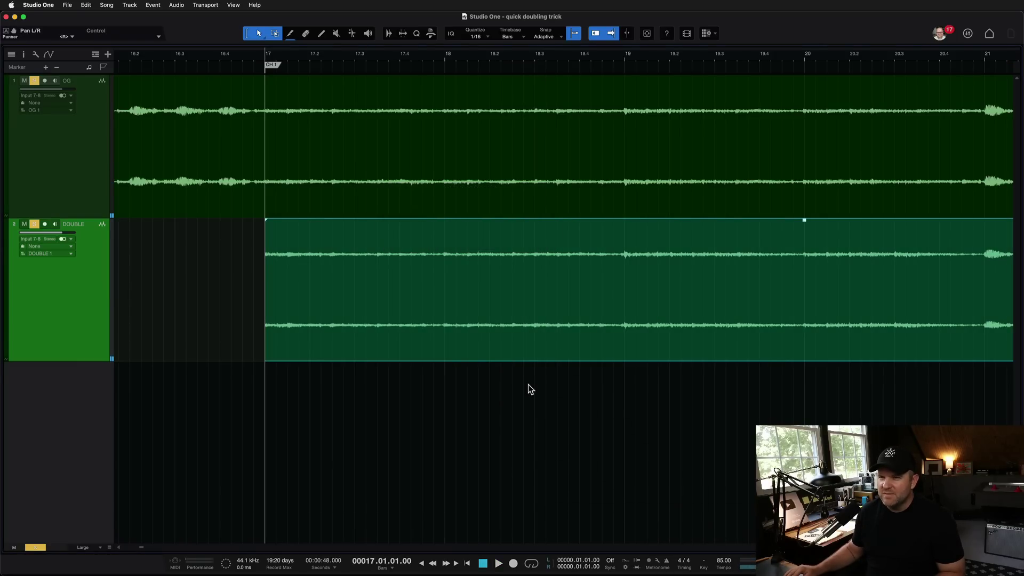
Play the OG track from bar 23, where the DOUBLE clip ends, to hear the section after the first chorus
scroll(530, 389, down, 3)
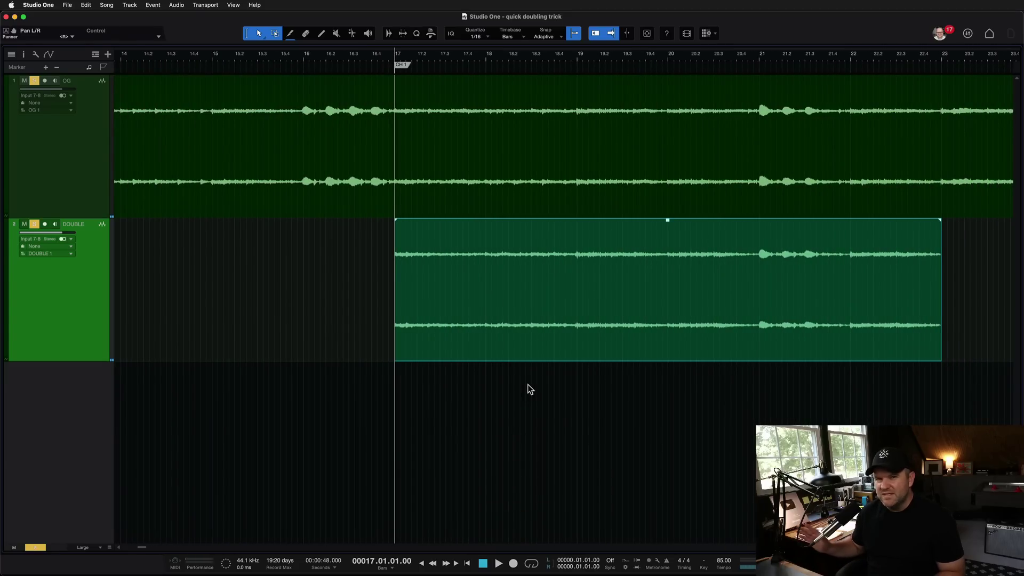
scroll(528, 389, down, 3)
click(579, 336)
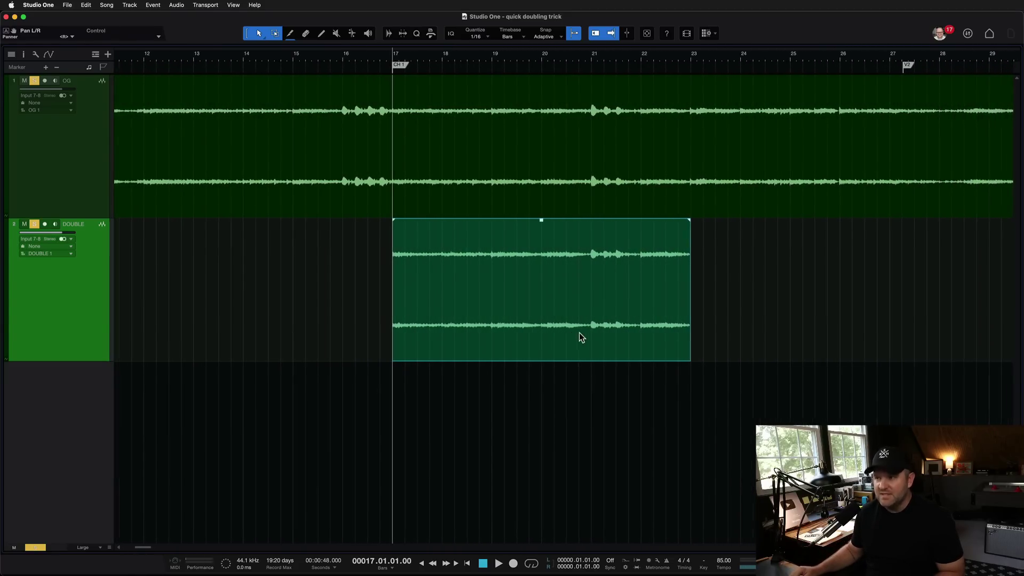
scroll(580, 337, down, 5)
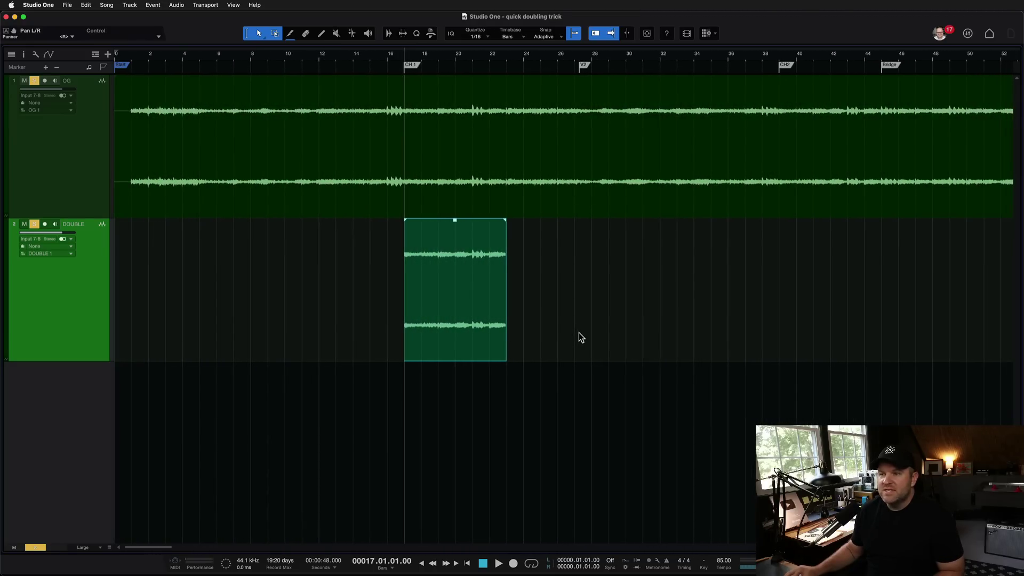
scroll(388, 137, up, 3)
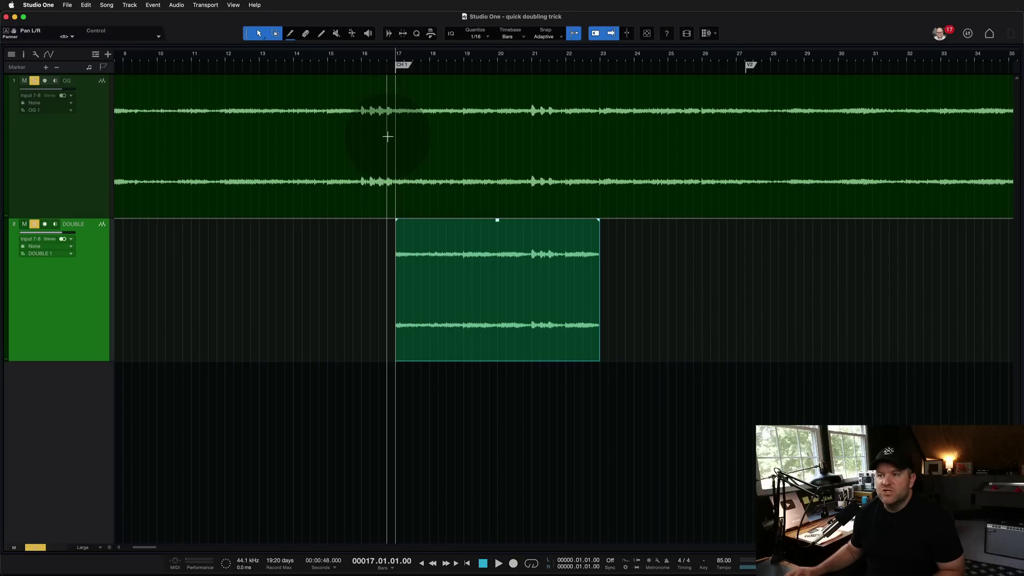
click(455, 177)
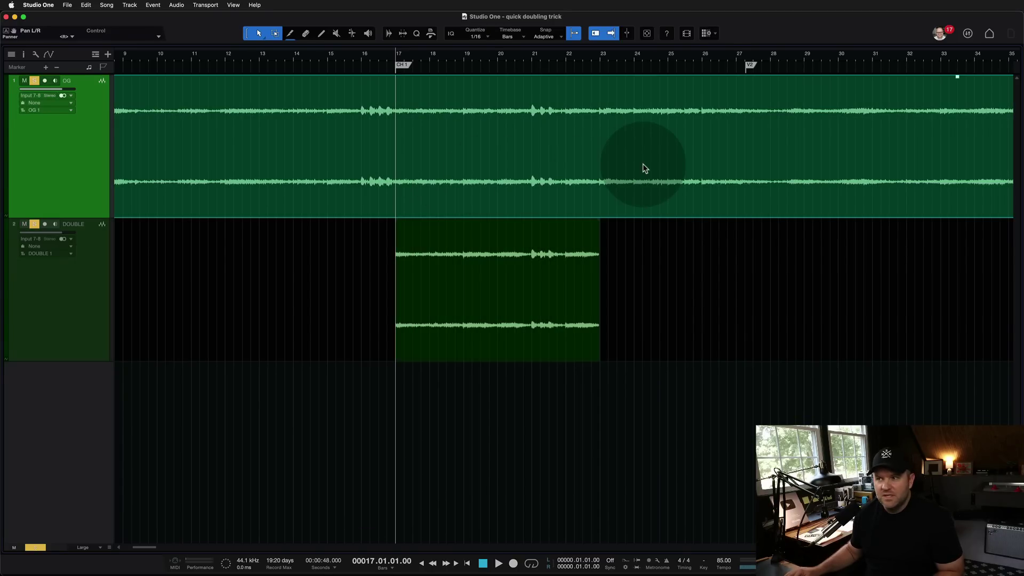
click(602, 59)
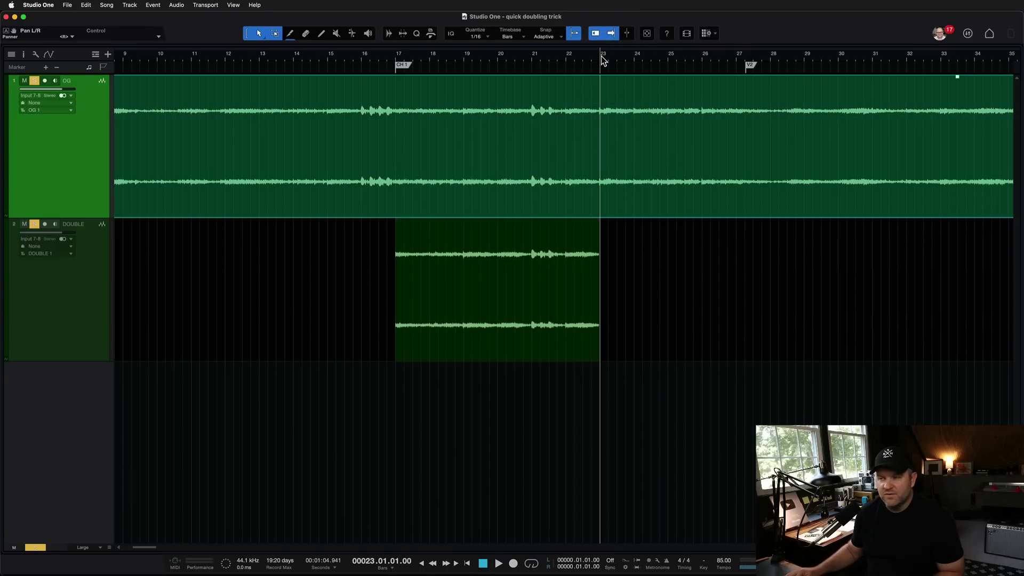
key(space)
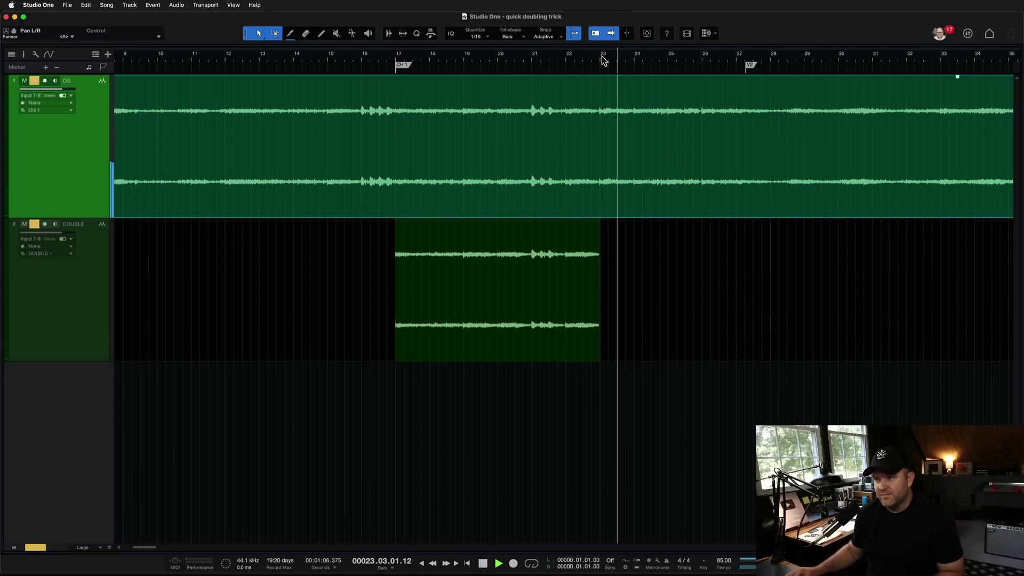
key(space)
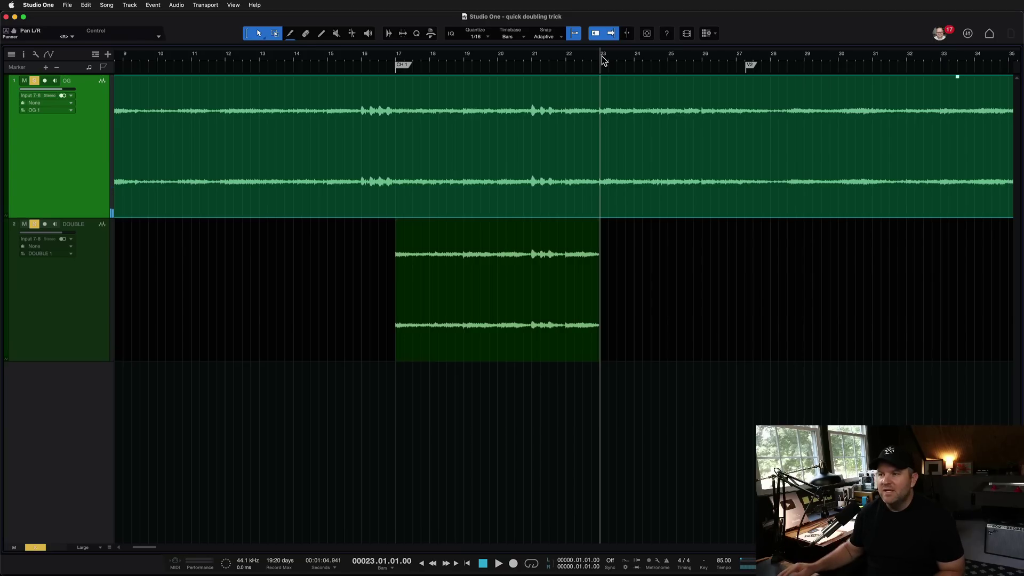
Automate the OG track's Pan L/R to be centred before bar 17 and after bar 23, and hard left in between
key(a)
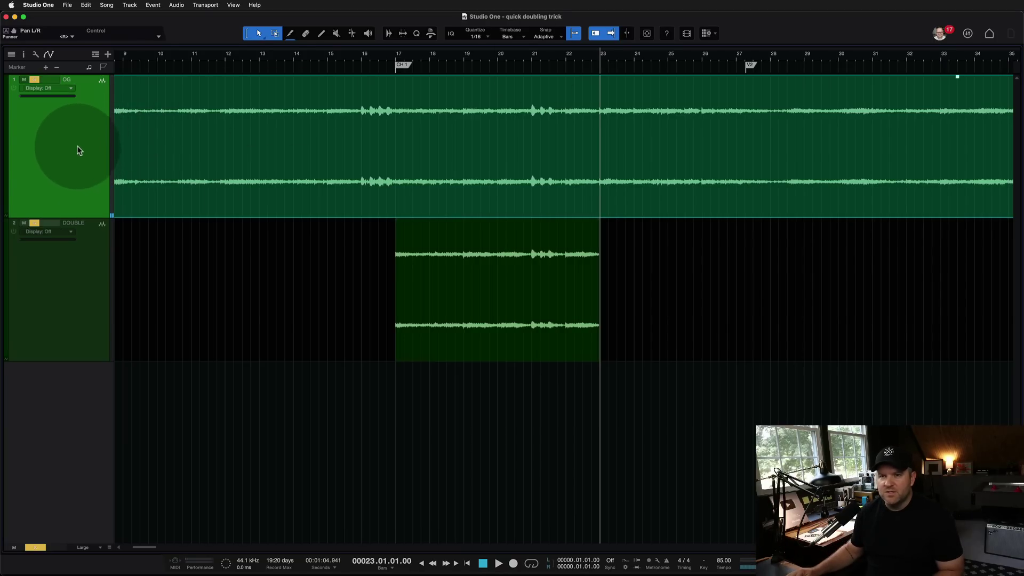
click(56, 88)
click(67, 117)
key(a)
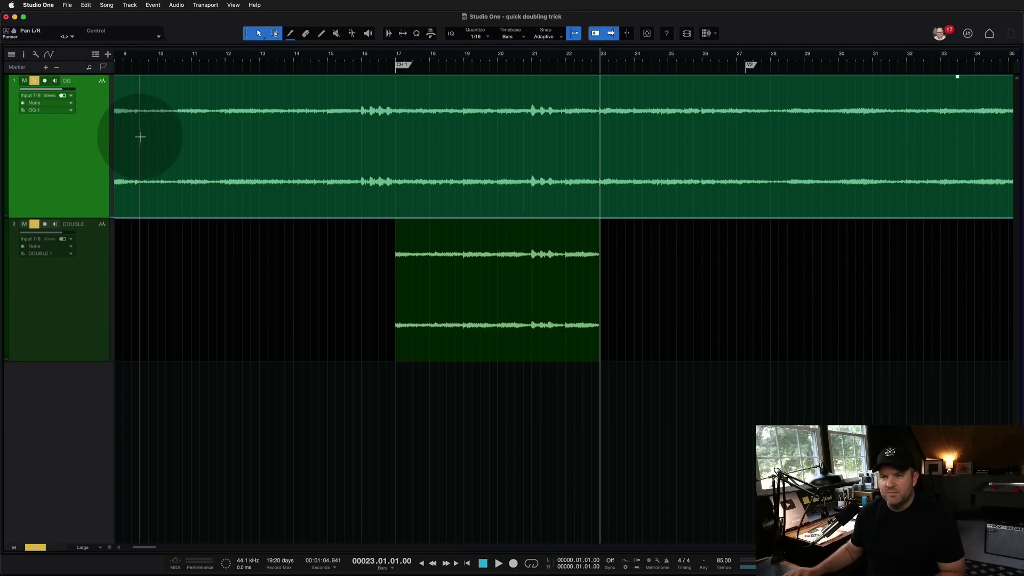
key(a)
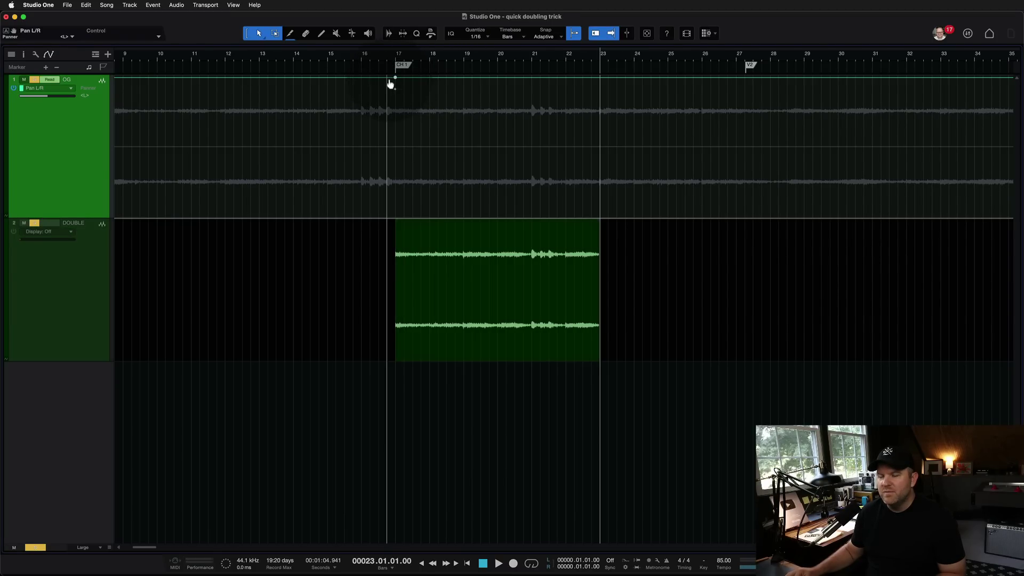
drag(390, 84, 397, 156)
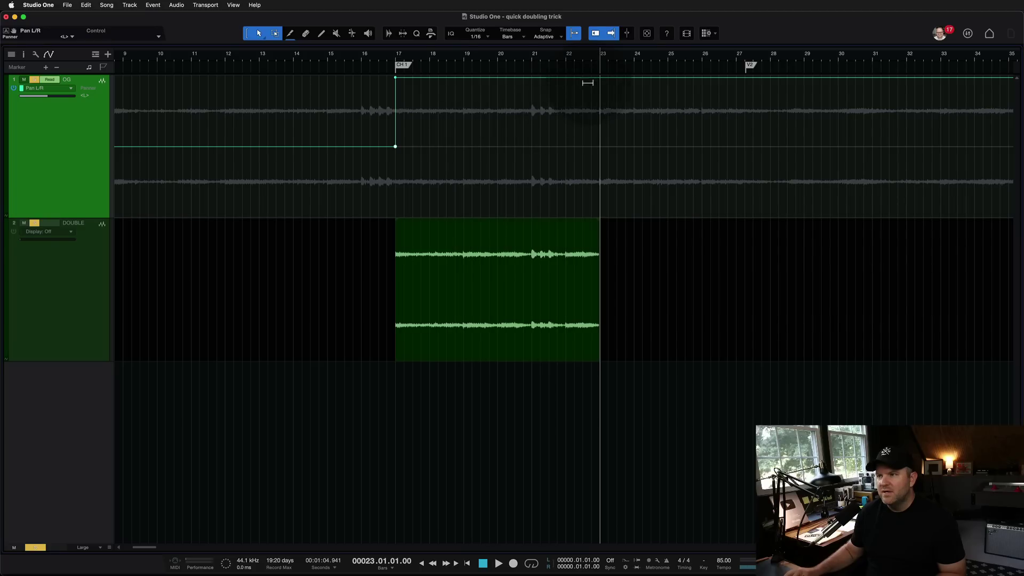
drag(599, 78, 599, 153)
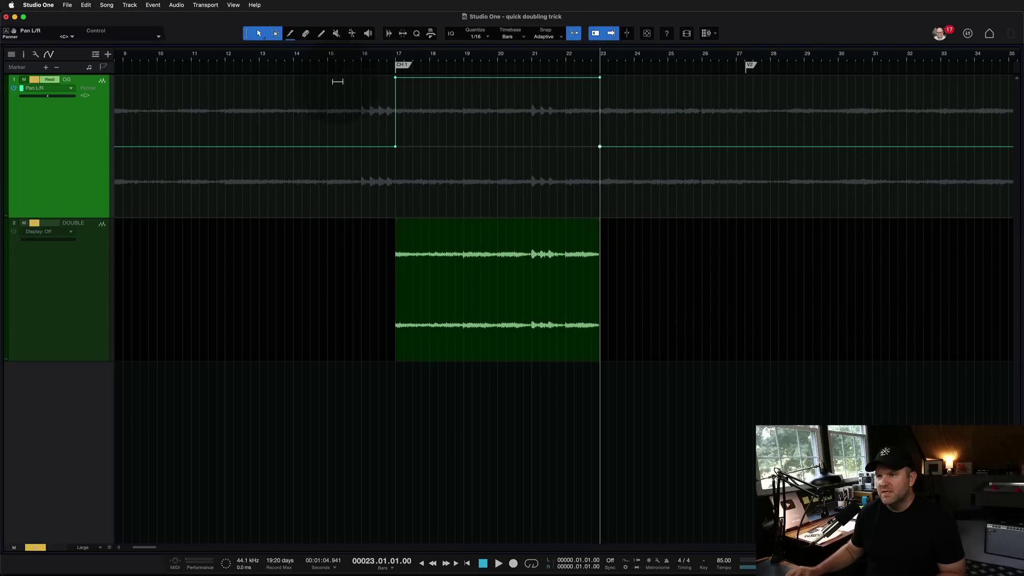
Play from just before the CH 1 marker, at bar 15 beat 3, to hear the pan automation through the doubled chorus
click(346, 62)
scroll(286, 103, up, 5)
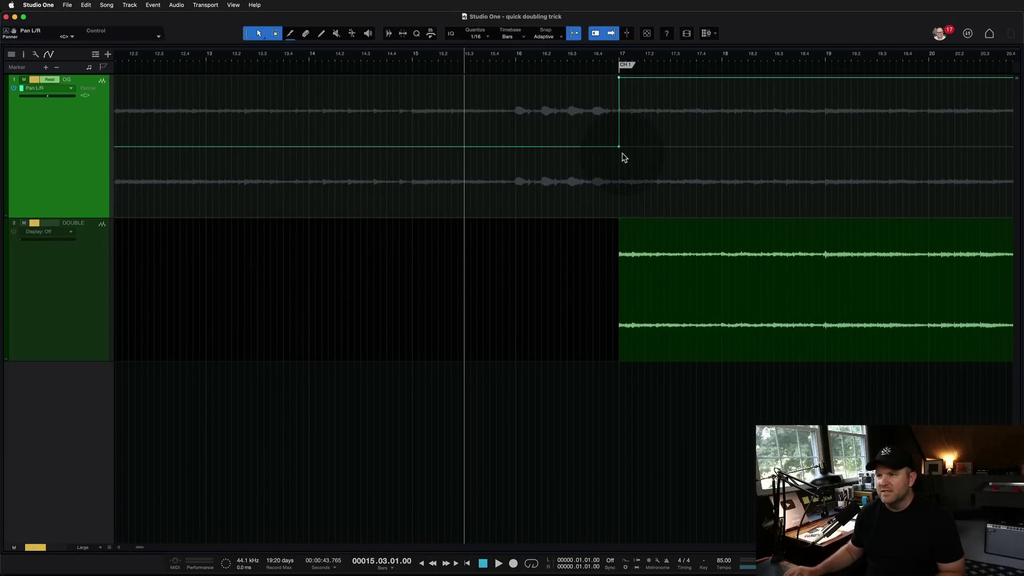
key(space)
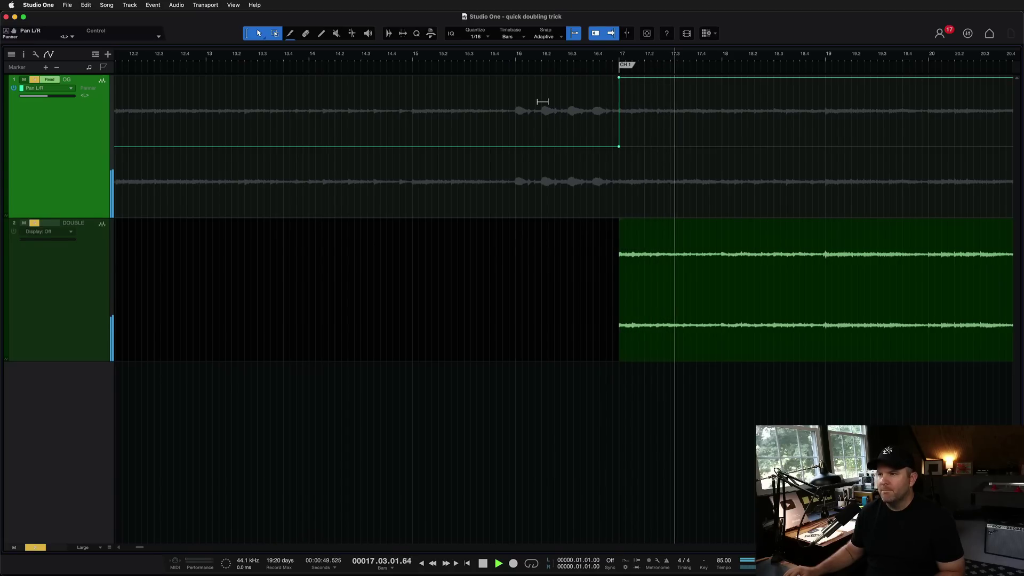
key(w)
key(w)
key(w)
key(w)
key(w)
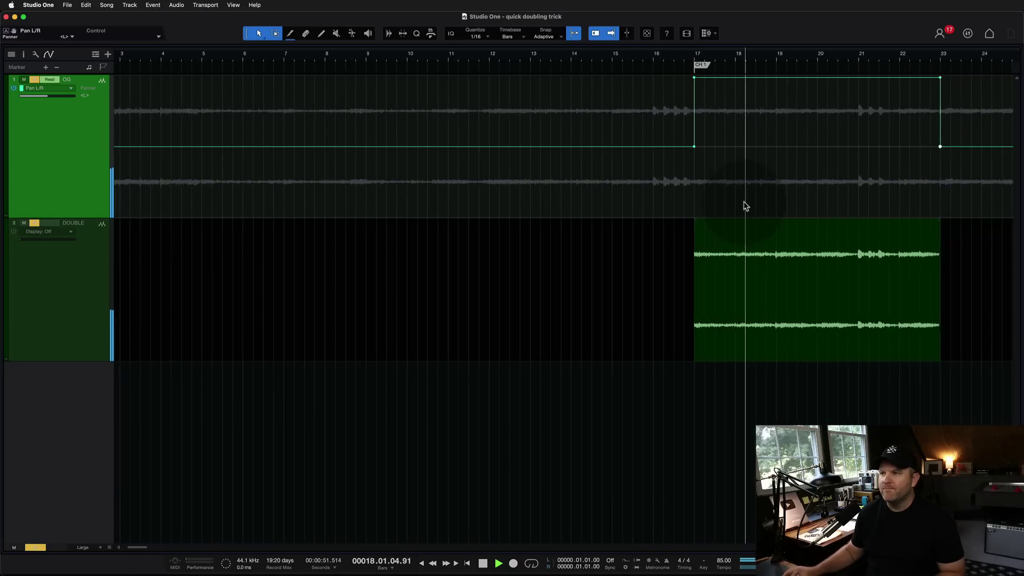
key(space)
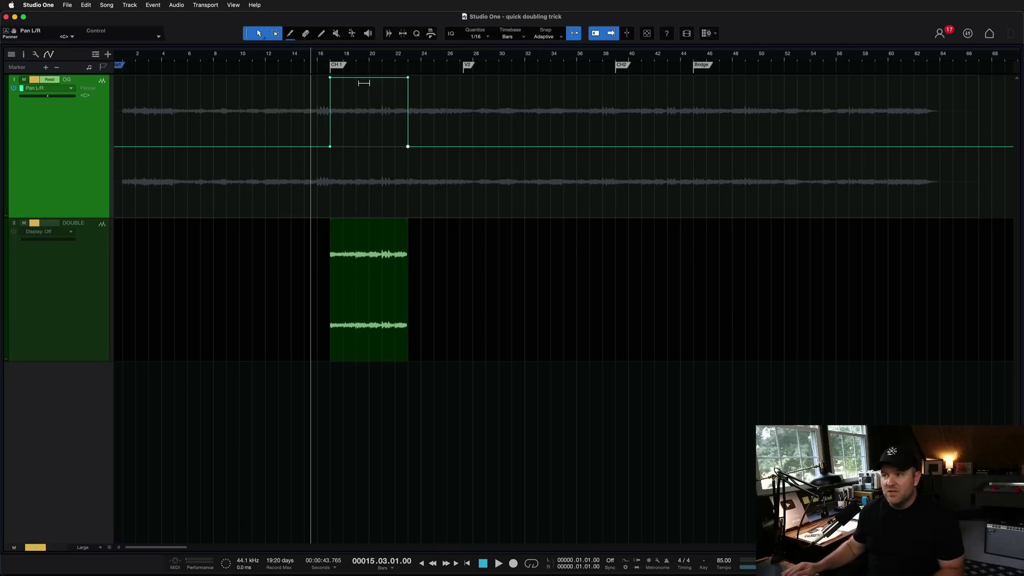
Copy the OG track's first chorus range, bars 17 to 23, and paste it onto the DOUBLE track at CH2, bar 39
scroll(292, 135, left, 1)
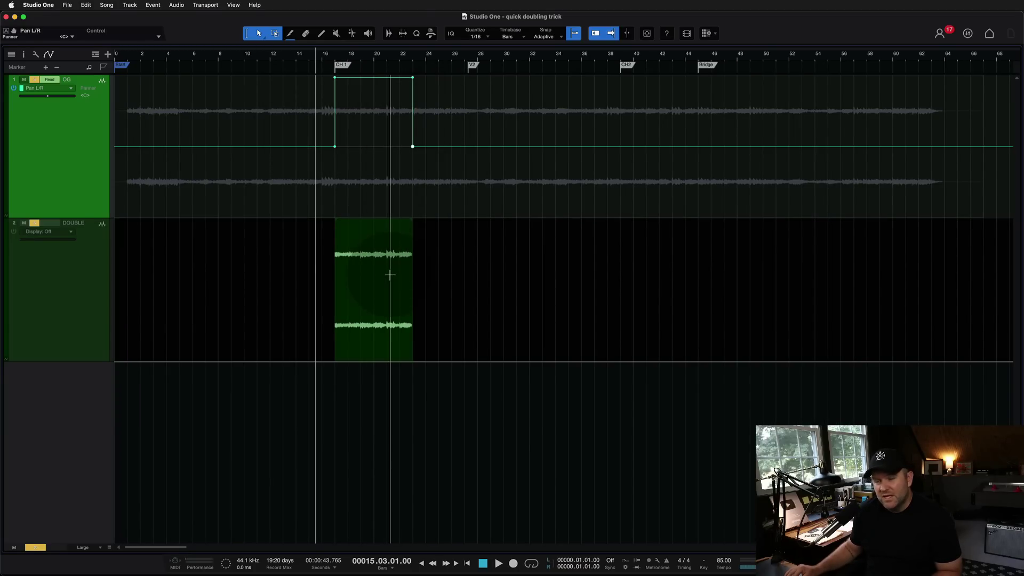
key(a)
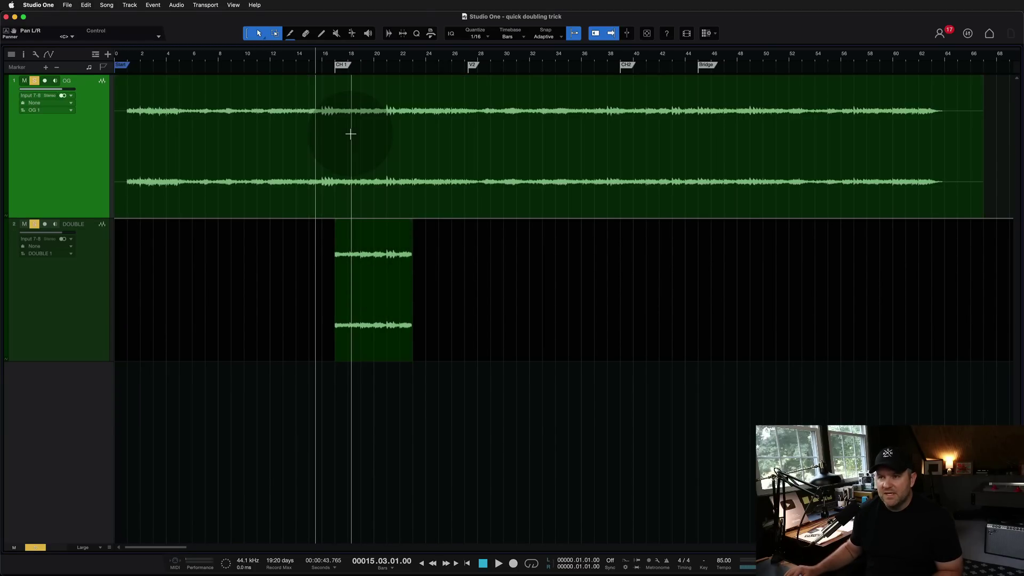
drag(334, 97, 412, 125)
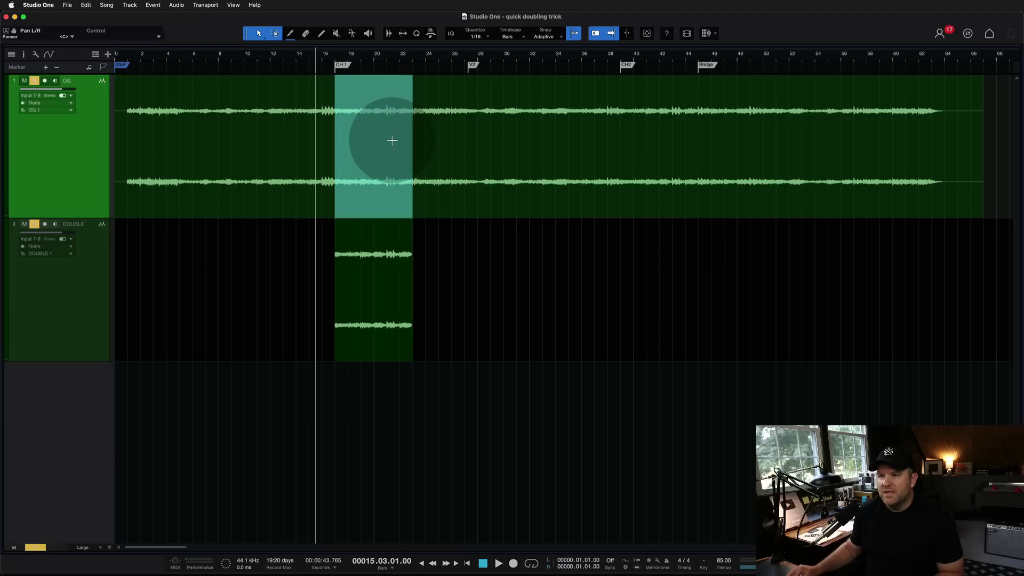
click(625, 63)
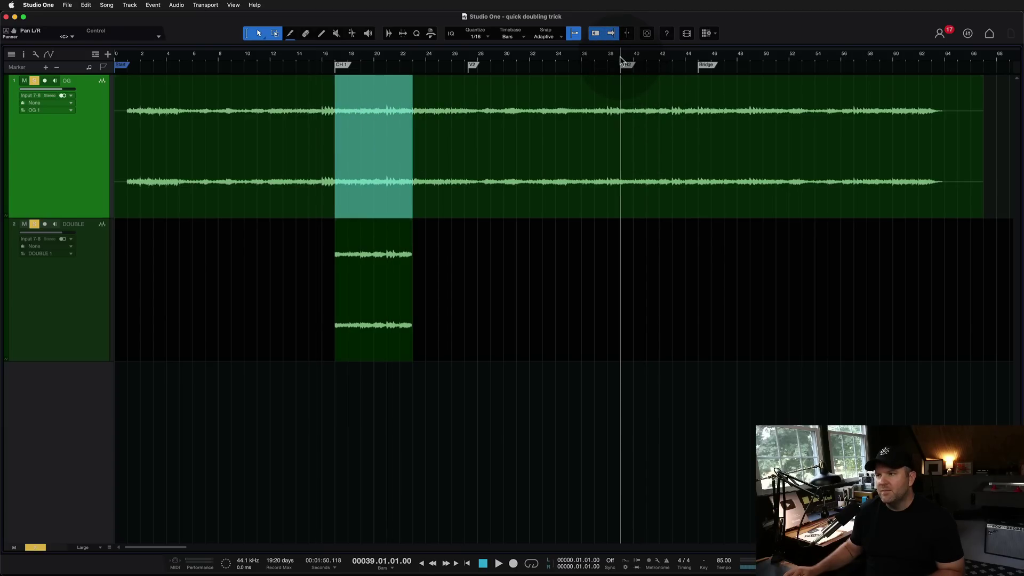
click(86, 310)
key(ctrl+v)
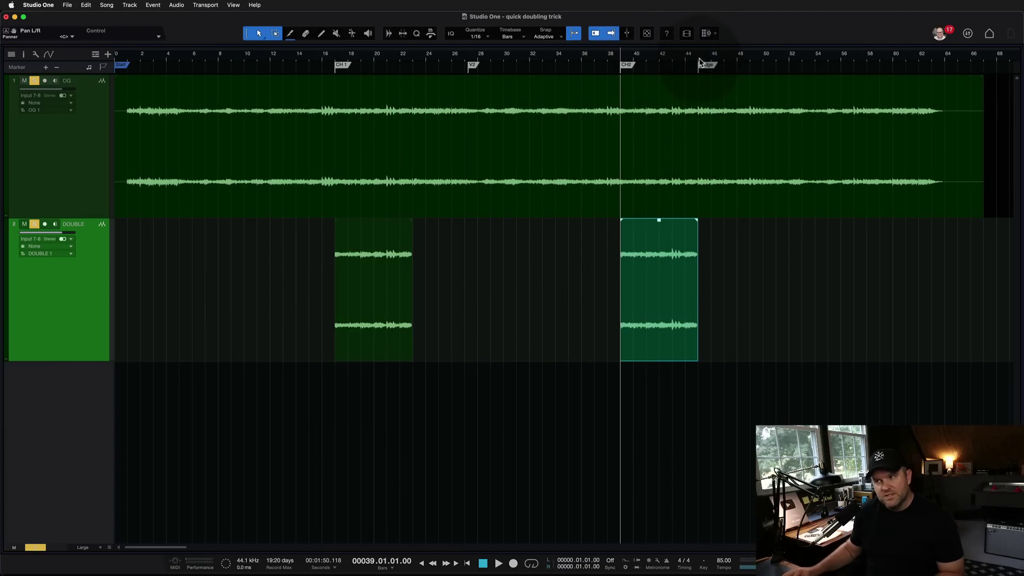
Play the song from the Bridge marker at bar 45 to listen for repeated parts
scroll(775, 167, up, 5)
scroll(640, 134, right, 2)
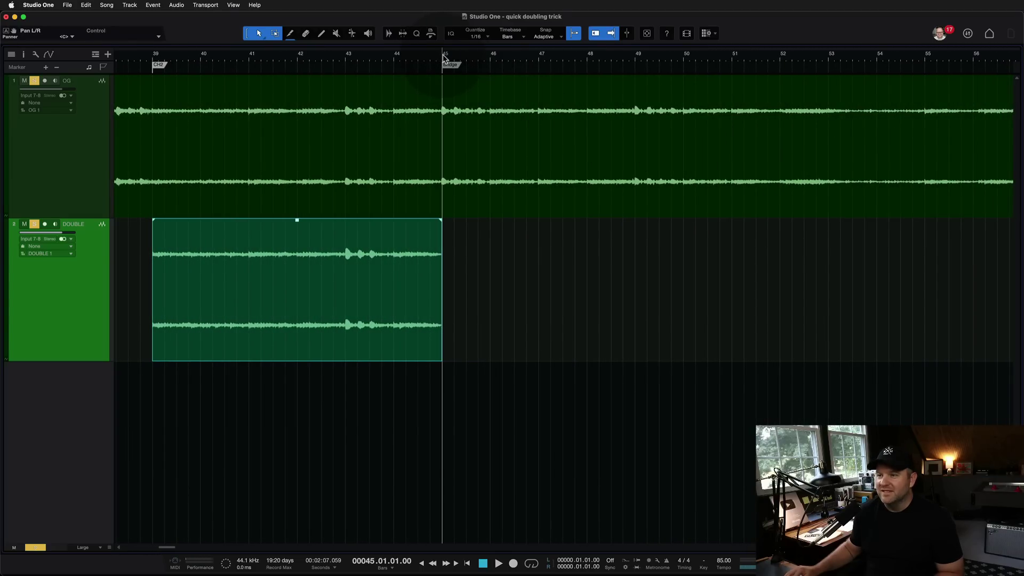
key(space)
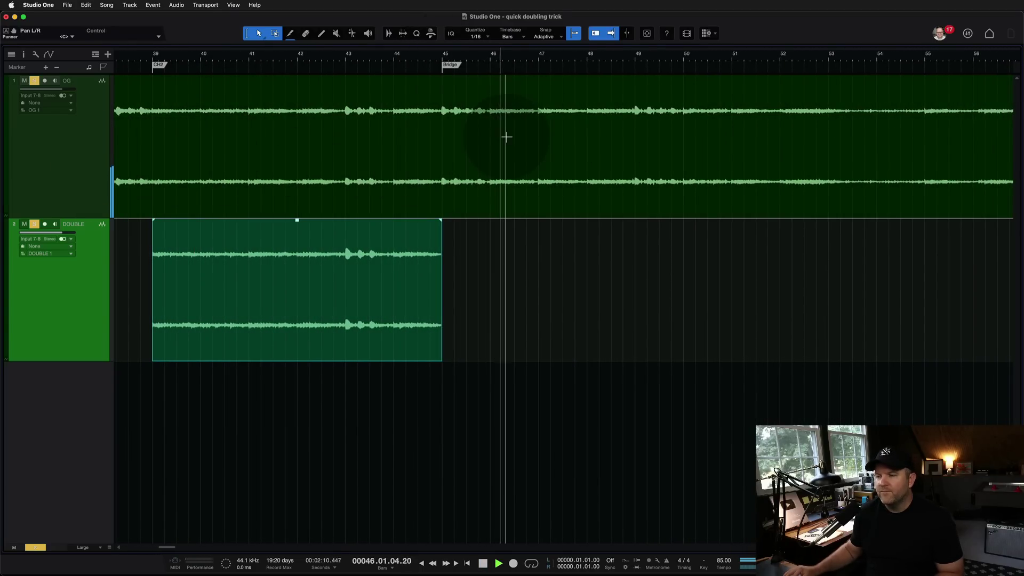
scroll(507, 137, up, 3)
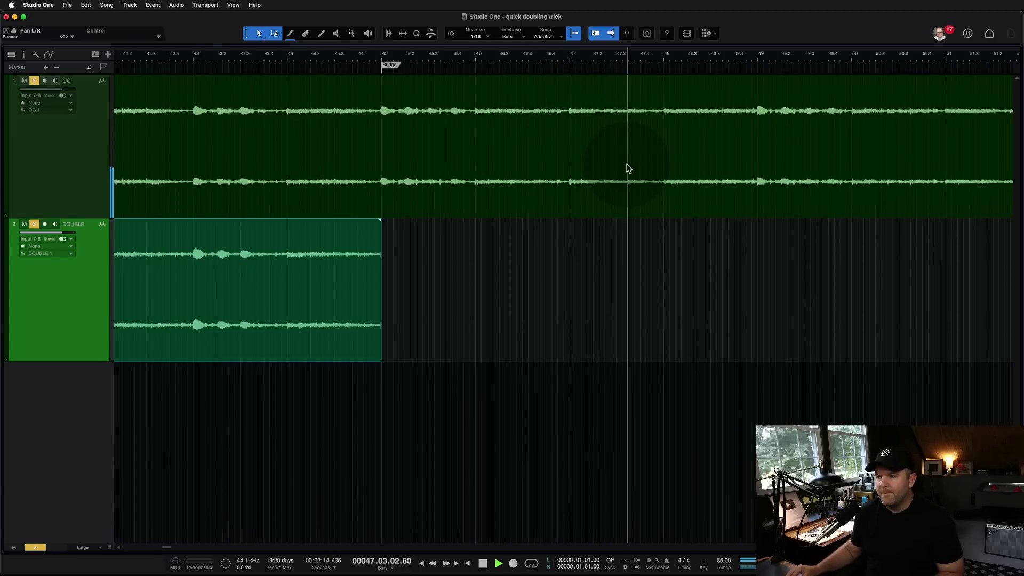
scroll(627, 164, right, 2)
key(space)
scroll(681, 128, down, 1)
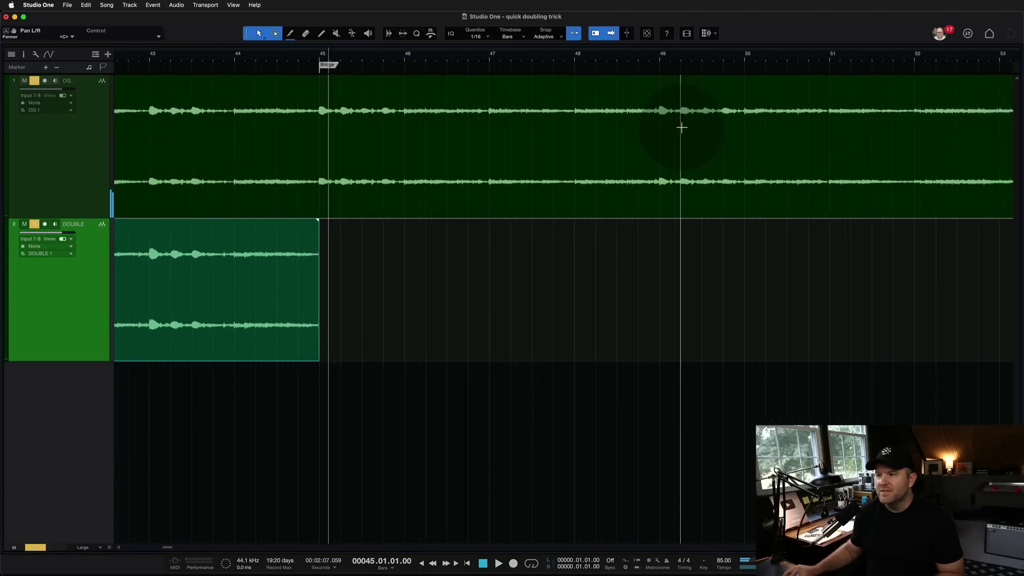
Copy bars 49 to 53 of the OG track and paste them onto the DOUBLE track at the Bridge marker, bar 45
scroll(682, 127, up, 1)
scroll(684, 126, down, 2)
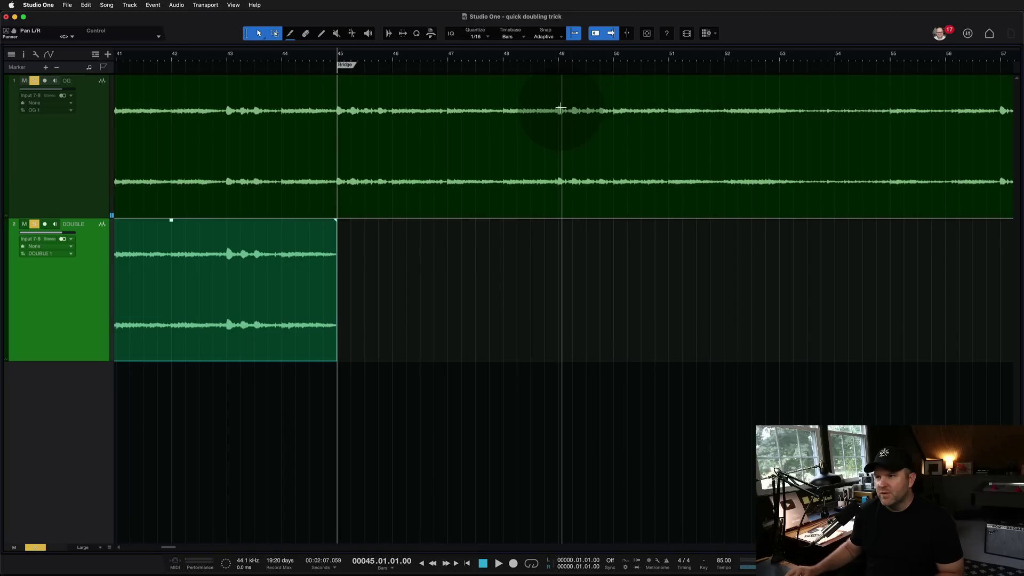
drag(560, 109, 779, 110)
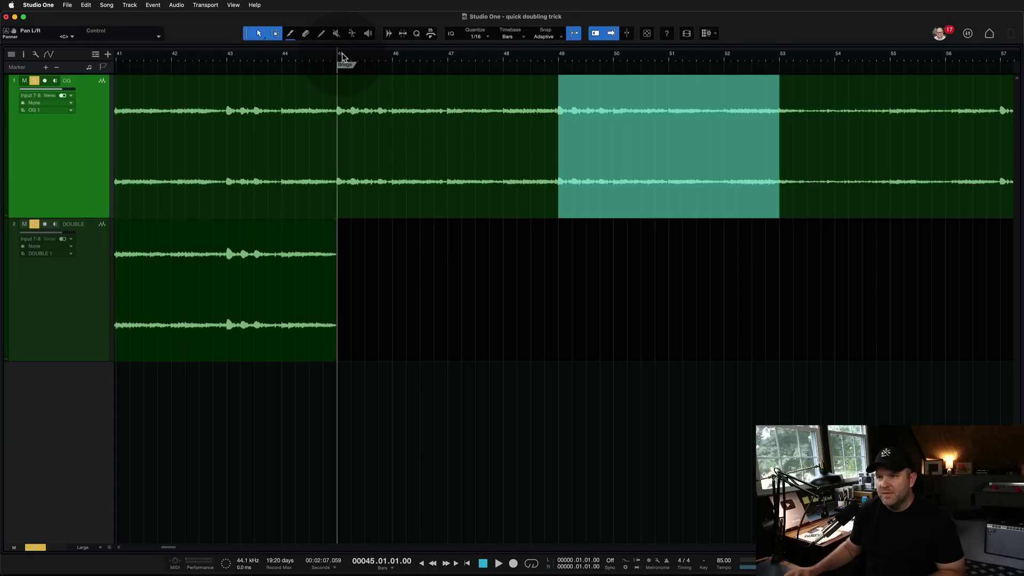
click(79, 297)
key(ctrl+v)
Pan the OG track hard left in the mixer for the bridge double
click(68, 152)
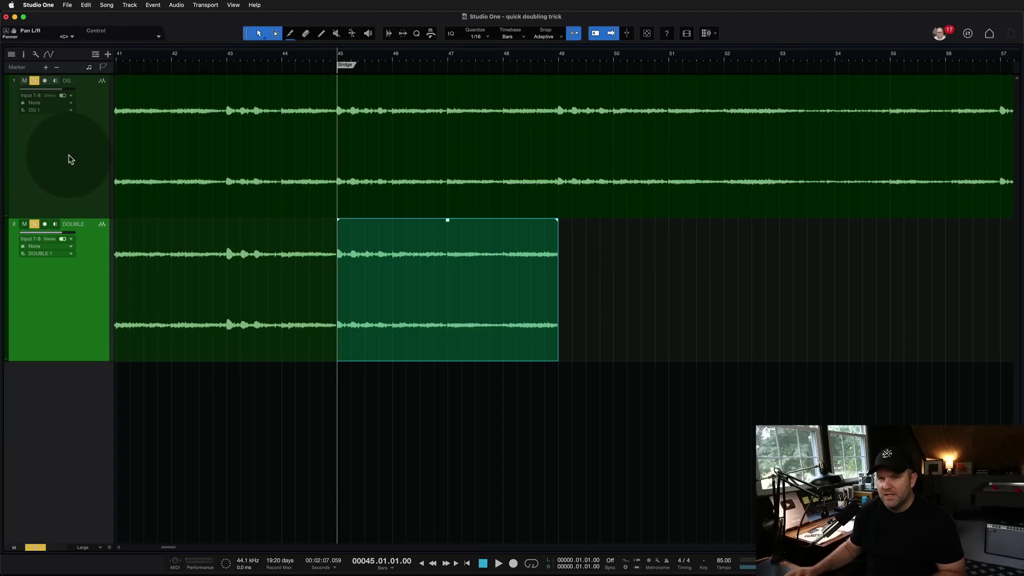
key(F3)
drag(57, 428, 2, 427)
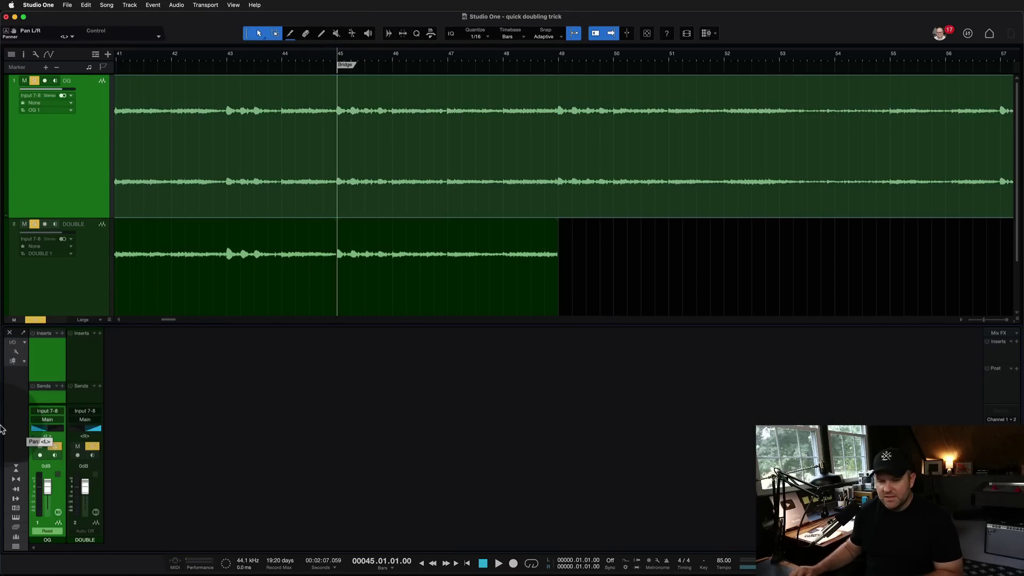
key(F3)
scroll(297, 103, up, 2)
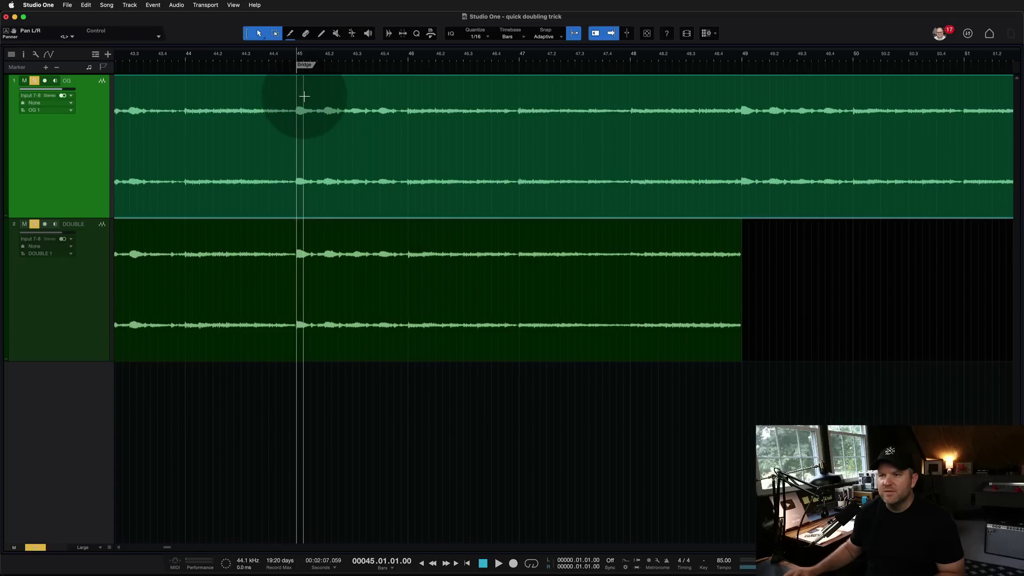
Play the song from just before the Bridge marker at bar 45 to check the first bridge double
click(248, 57)
key(space)
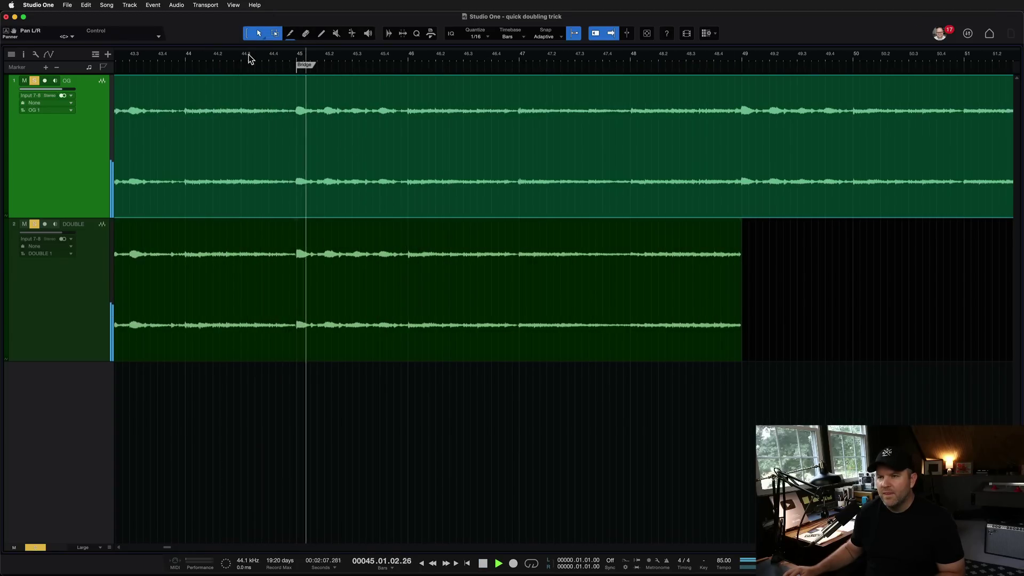
click(437, 233)
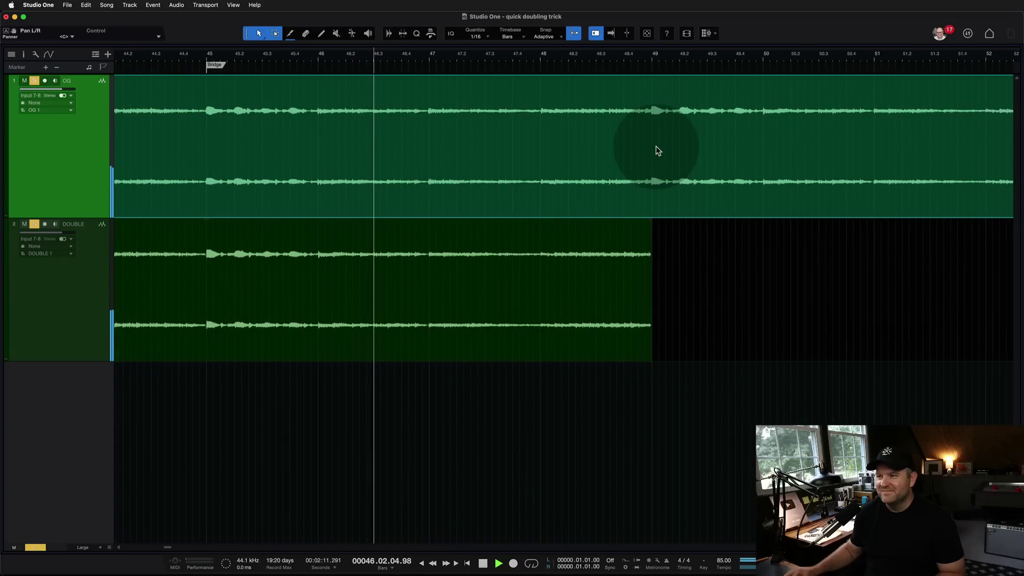
Copy bars 45 to 49 of the OG track and paste them onto the DOUBLE track at bar 49
mouse_move(649, 98)
mouse_down()
mouse_move(194, 110)
mouse_move(419, 95)
mouse_move(652, 97)
mouse_up()
key(super+z)
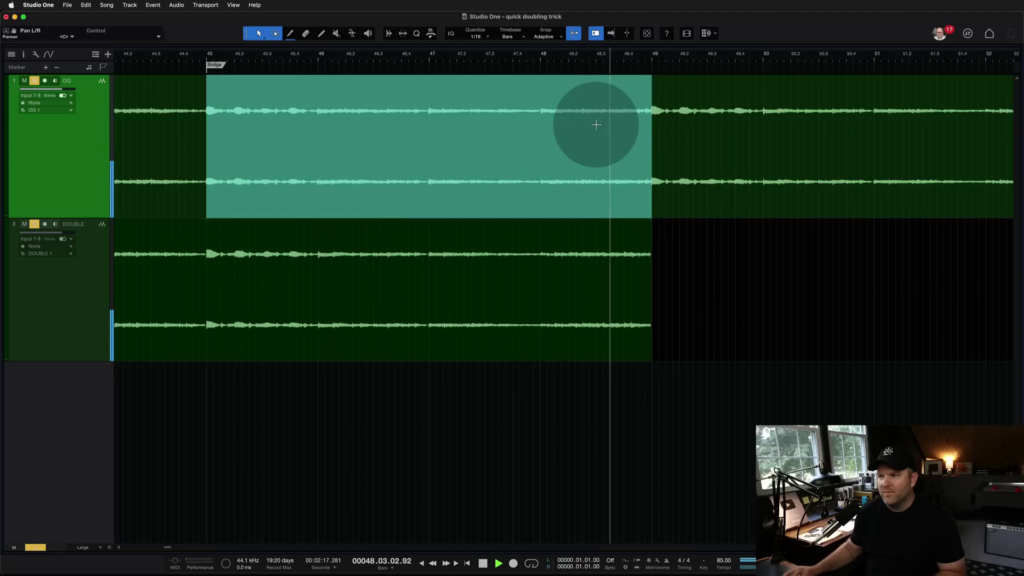
click(82, 327)
key(space)
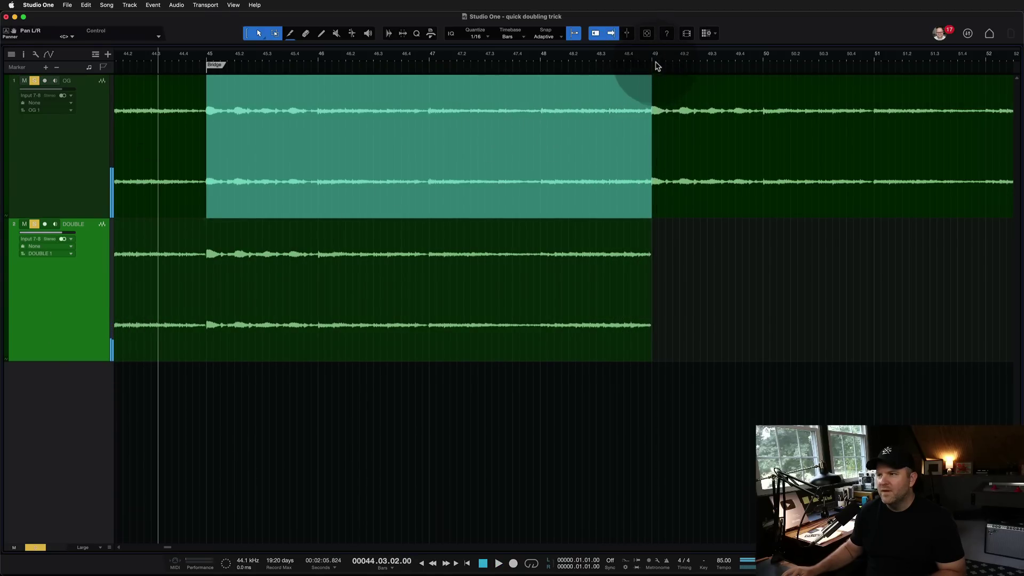
click(654, 60)
key(super+v)
Play the second half of the bridge from just before bar 49 to check the pasted double
key(space)
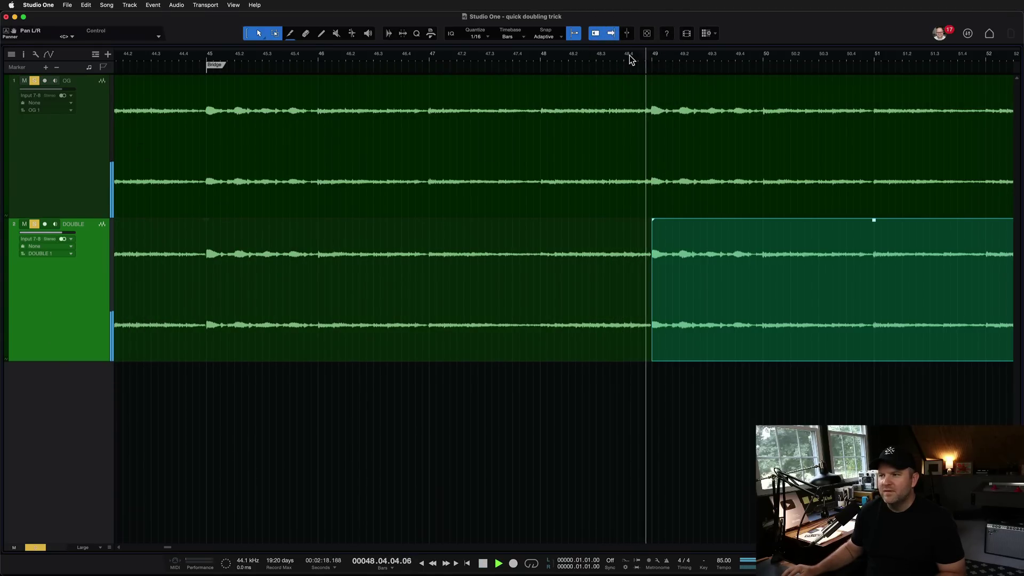
scroll(423, 251, down, 5)
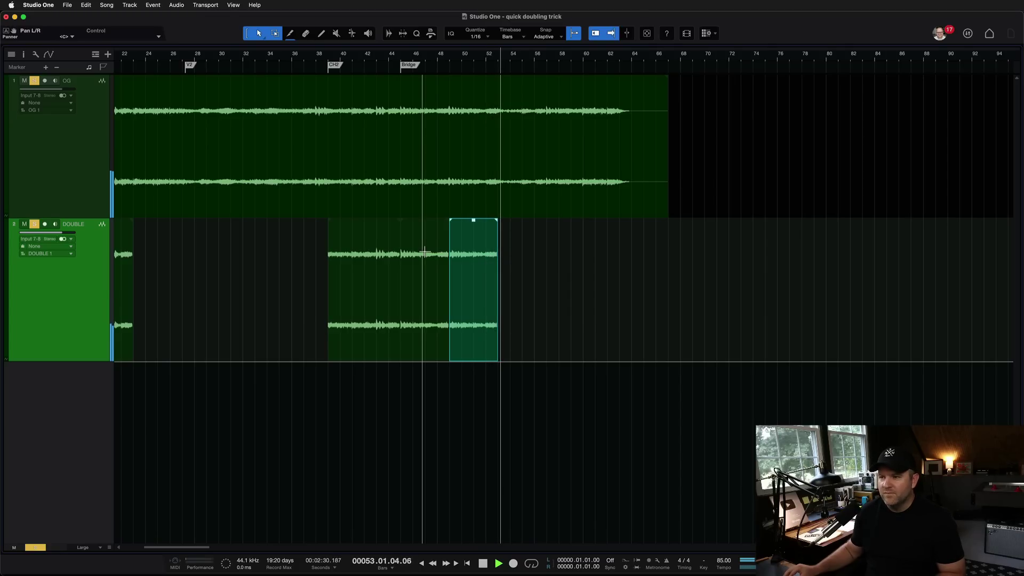
key(space)
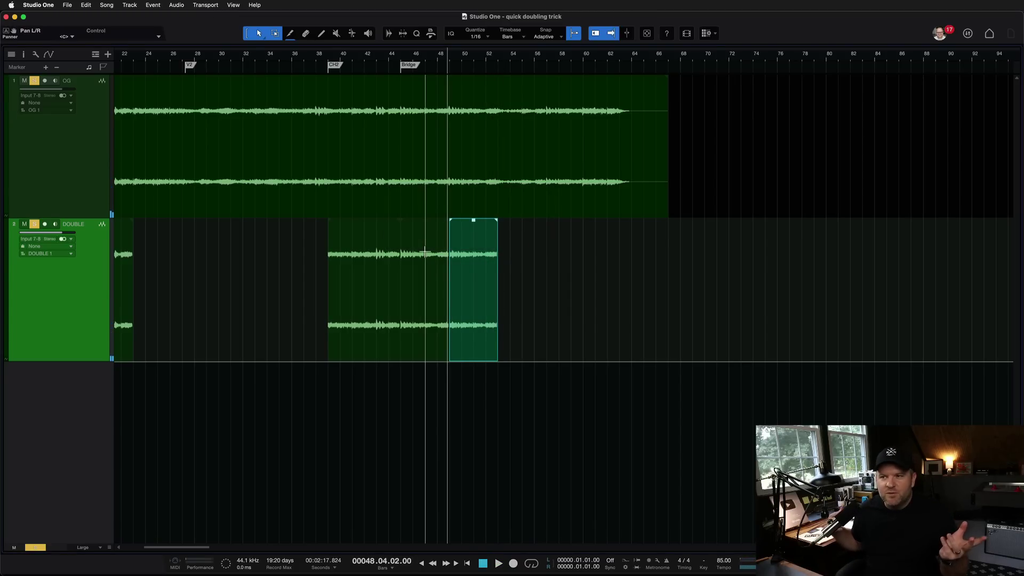
scroll(425, 252, left, 10)
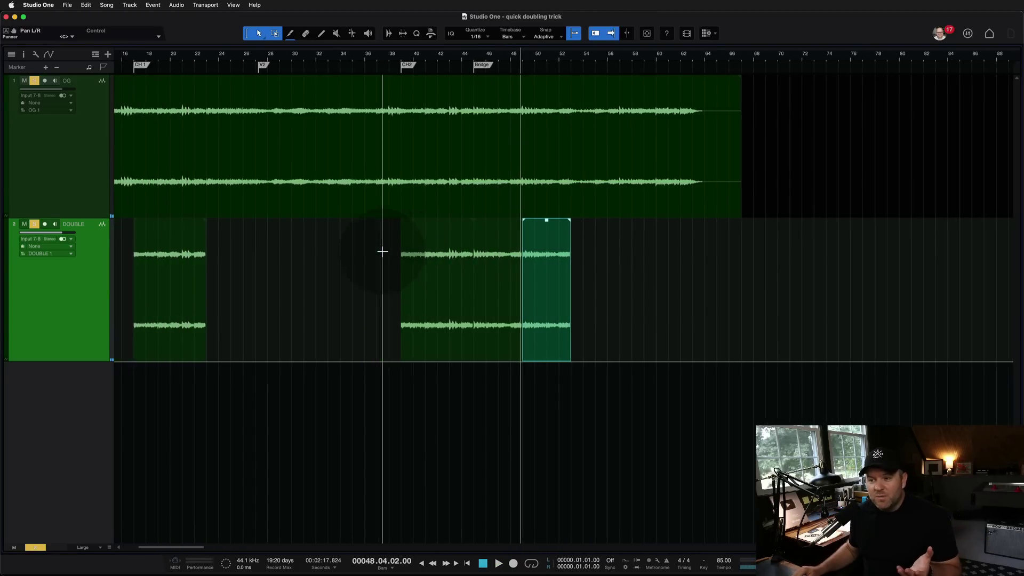